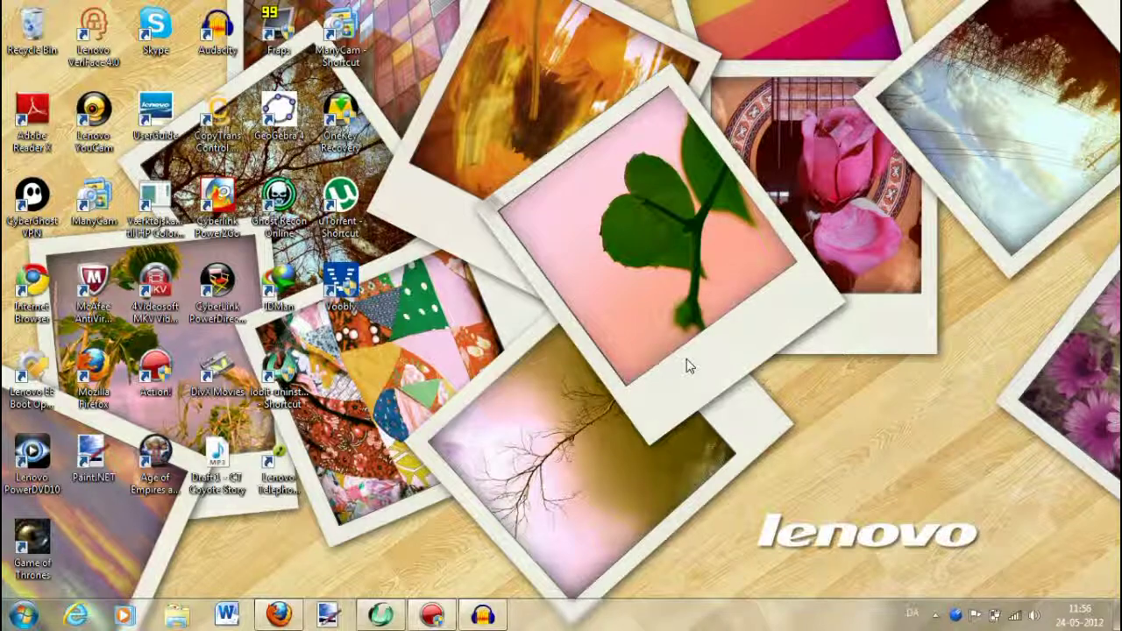
Follow the IObit Uninstaller 2 download link from iobit.com to its freenew.net page
left_click(278, 617)
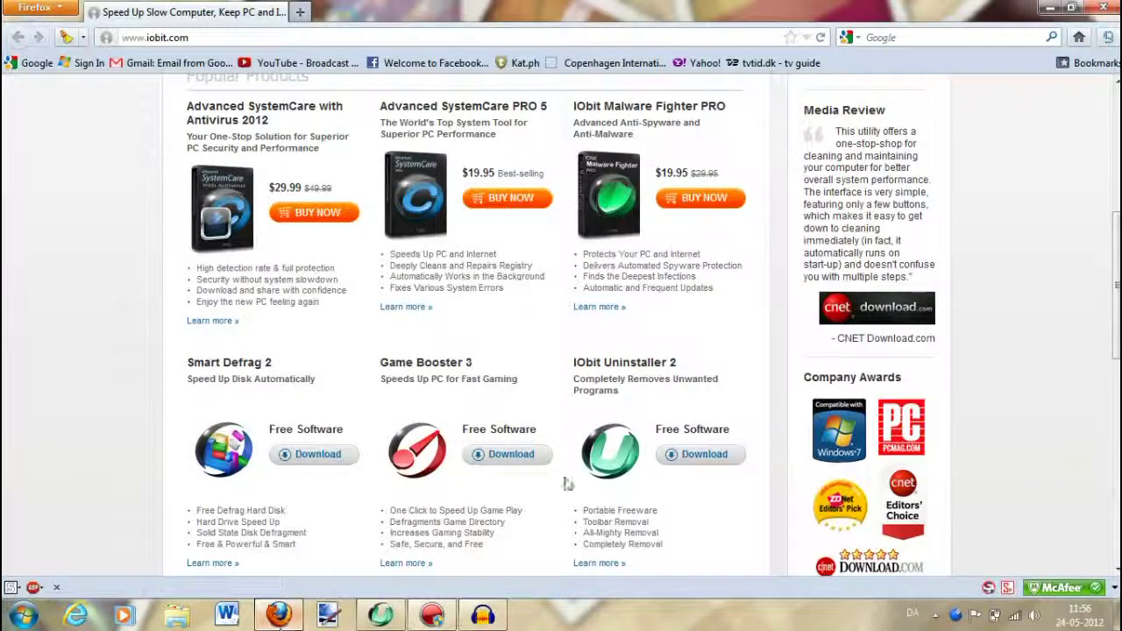
left_click(706, 454)
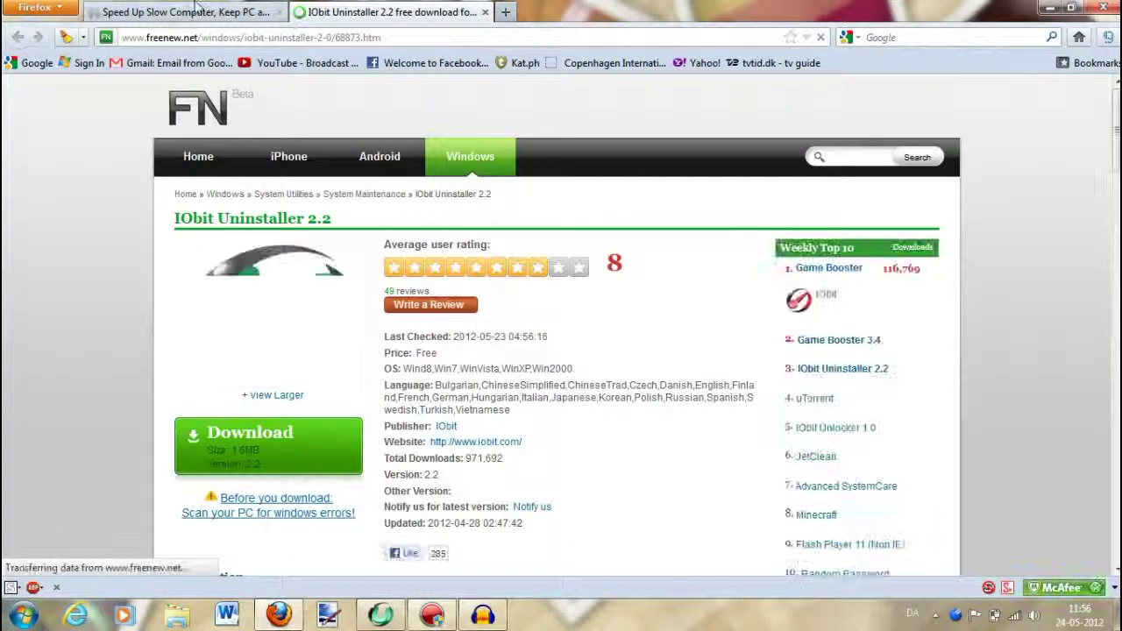
left_click(193, 12)
left_click(333, 12)
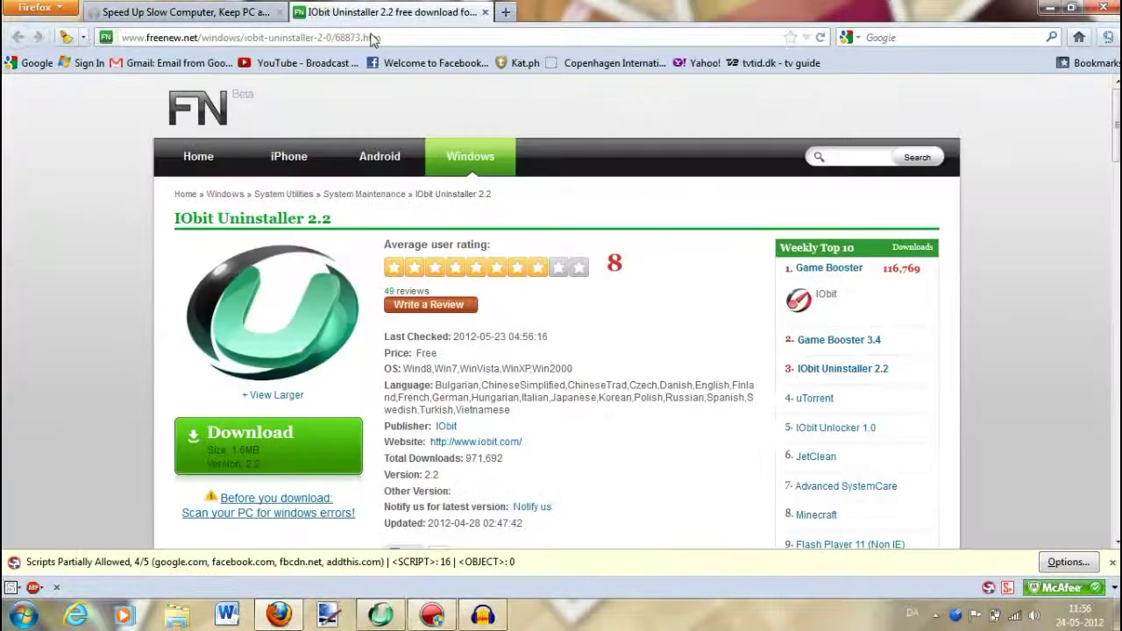
Start the IObit Uninstaller 2.2 download, dismiss the IDM duplicate warning, and close the tab
left_click(296, 443)
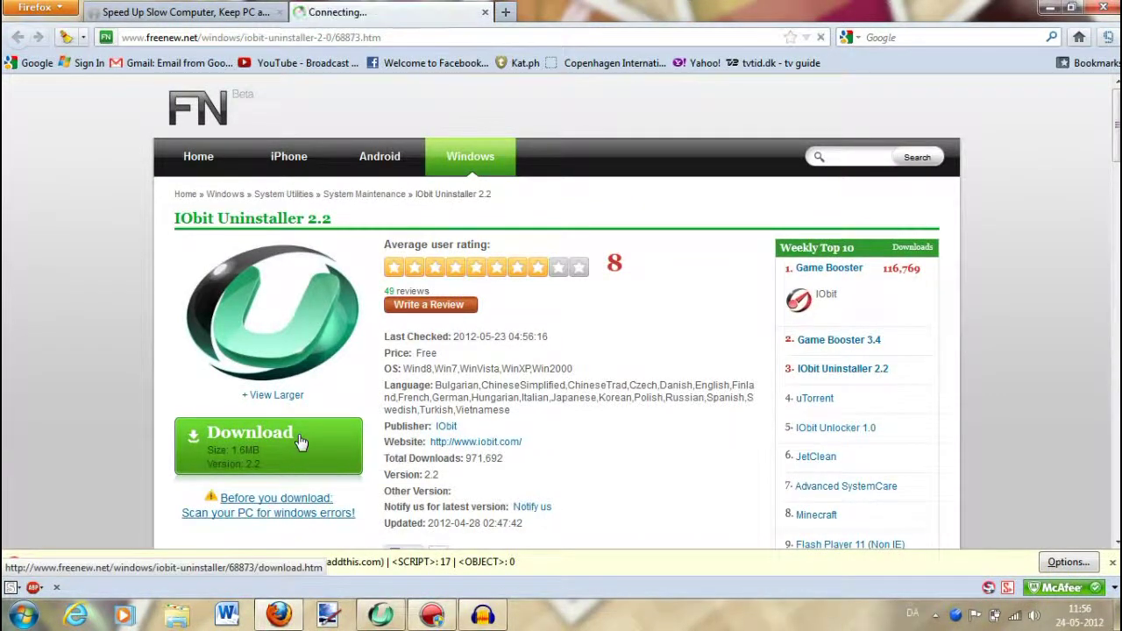
left_click(526, 286)
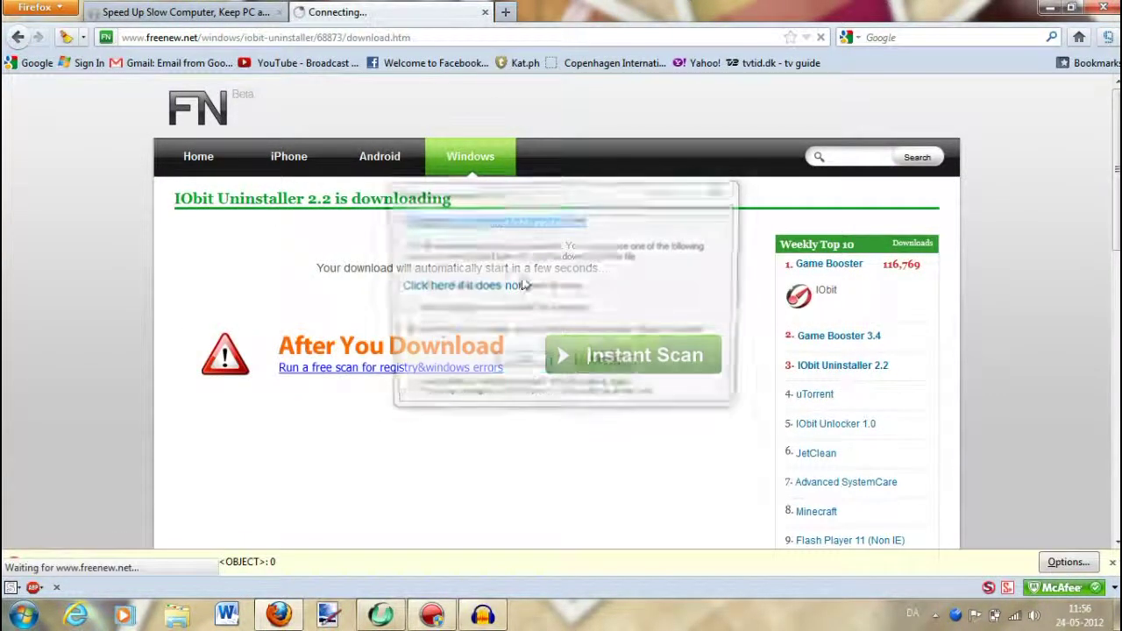
left_click(603, 365)
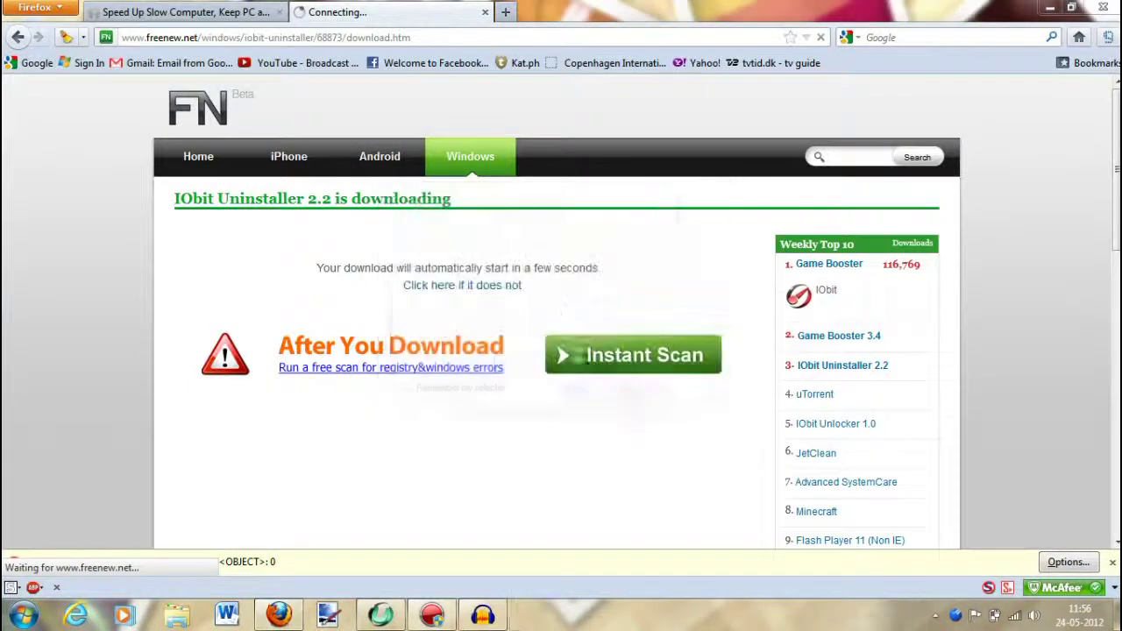
left_click(484, 13)
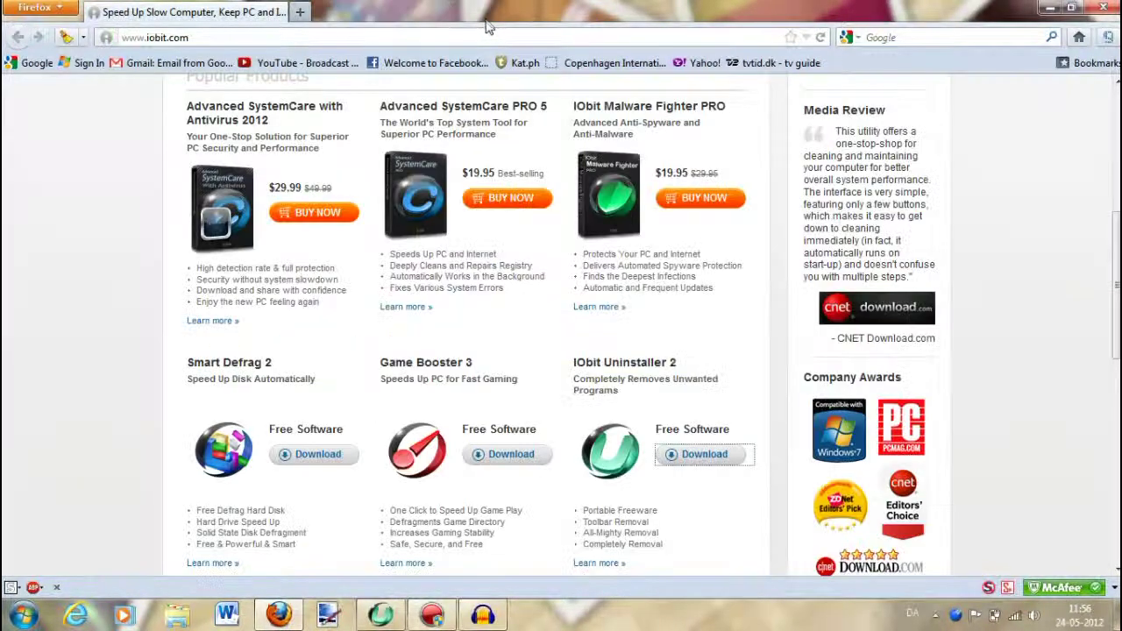
Bring IObit Uninstaller up from the taskbar and maximize it
left_click(1117, 617)
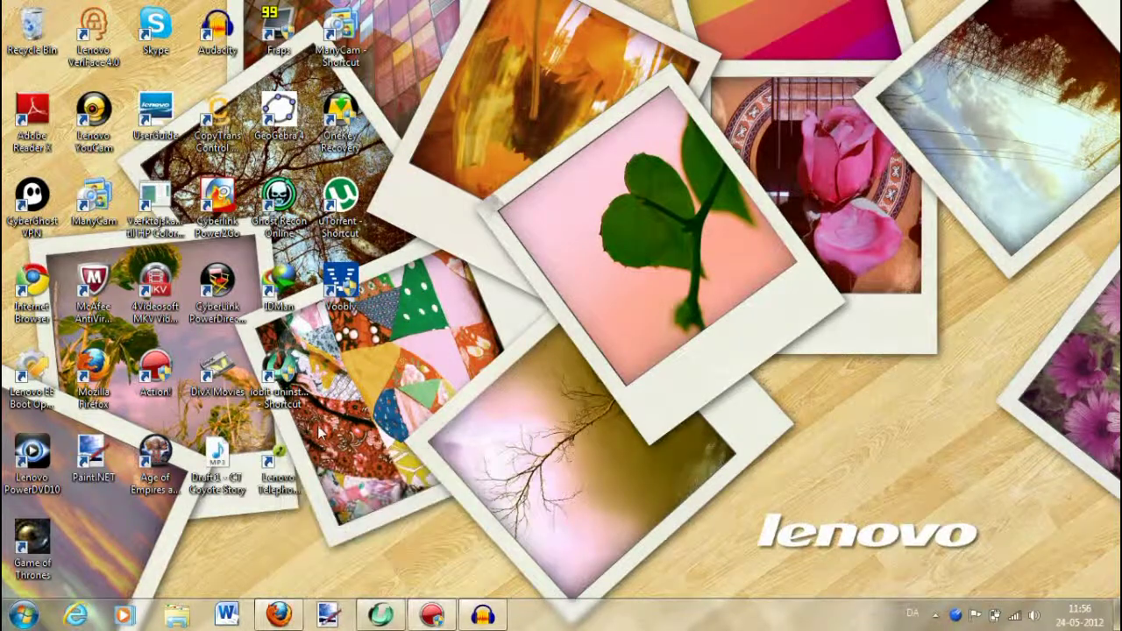
left_click(380, 615)
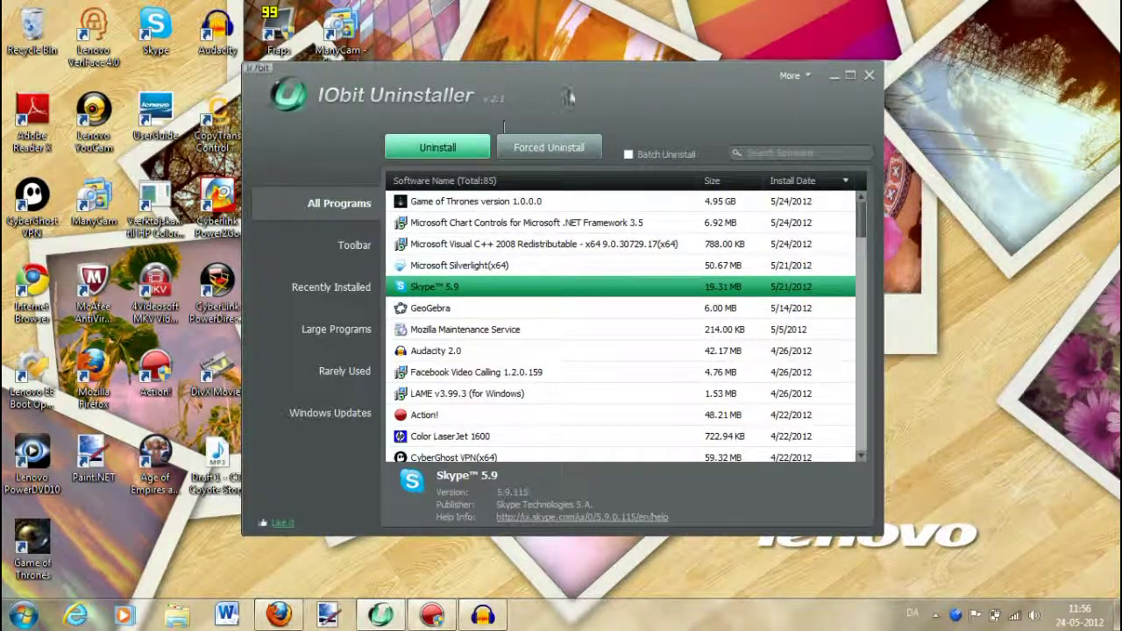
left_click_drag(652, 72, 662, 58)
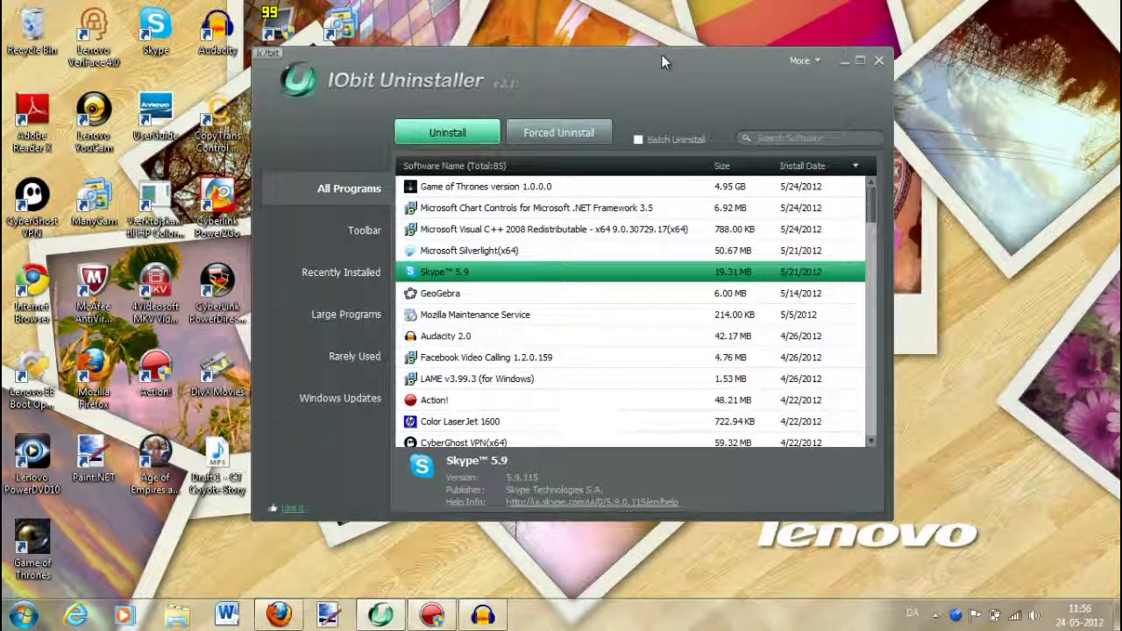
left_click(859, 59)
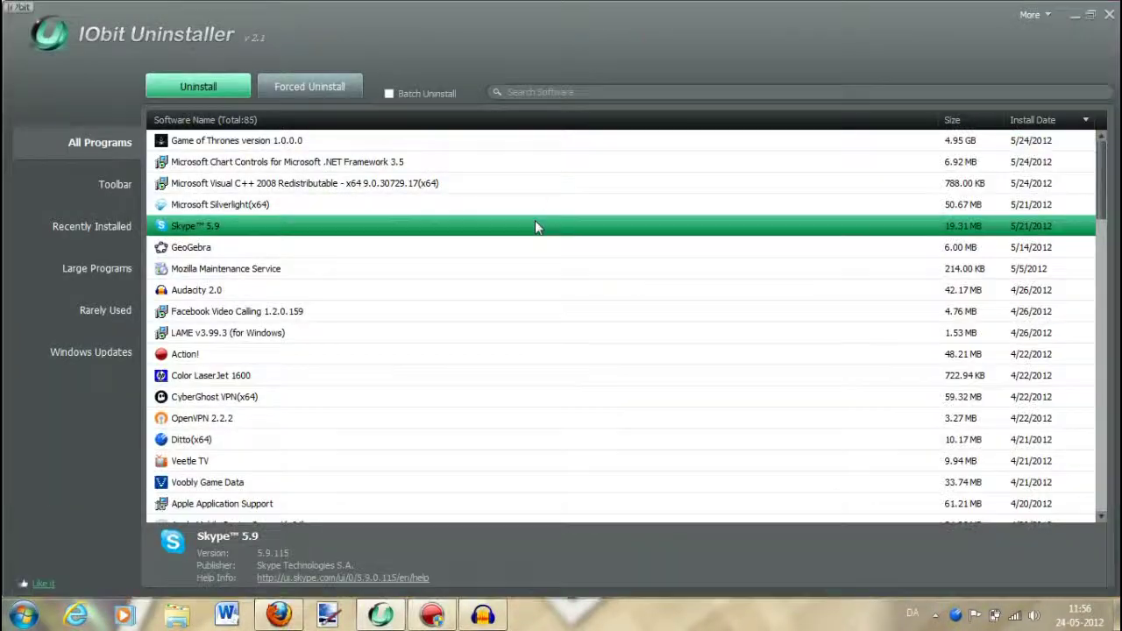
Sort the 85 programs newest install first, then show the Toolbar category
left_click(299, 144)
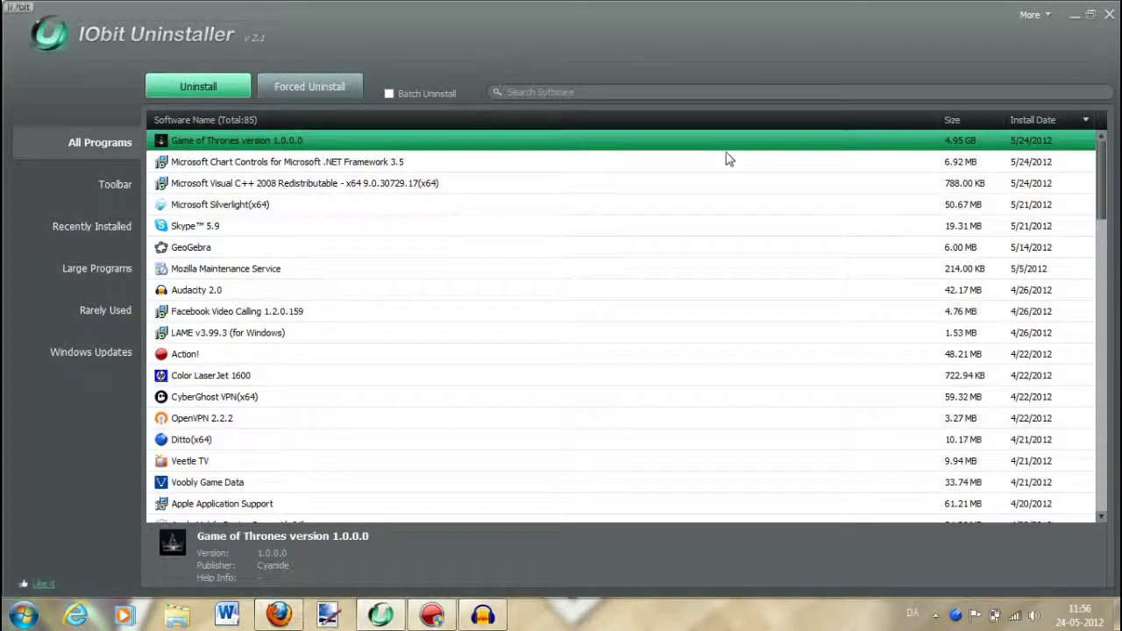
left_click(1058, 121)
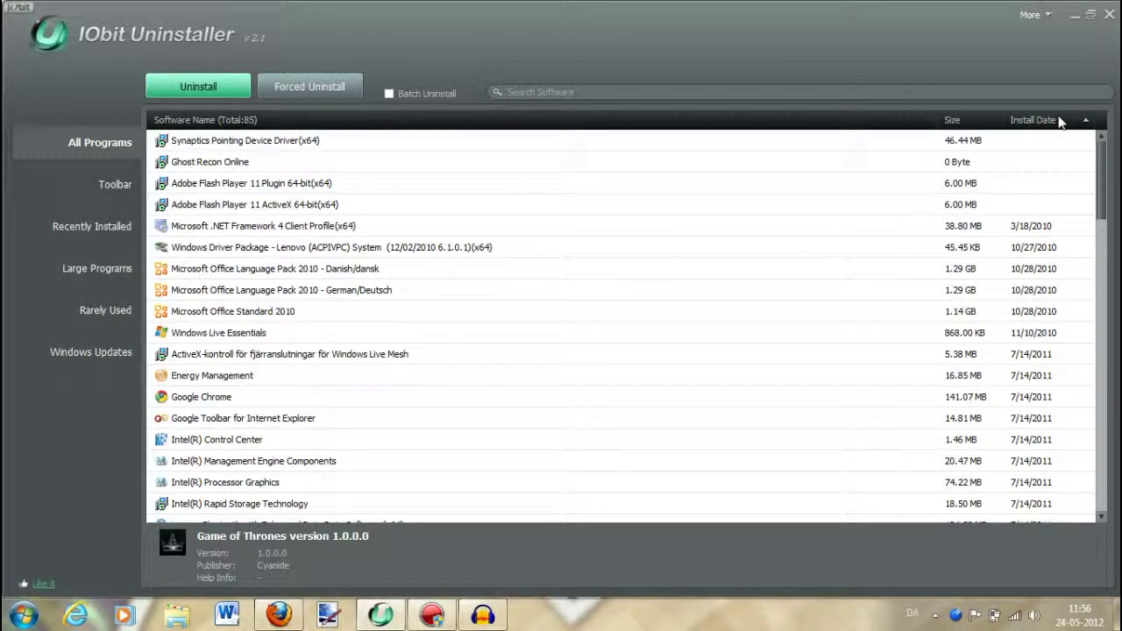
left_click(1058, 121)
left_click(968, 122)
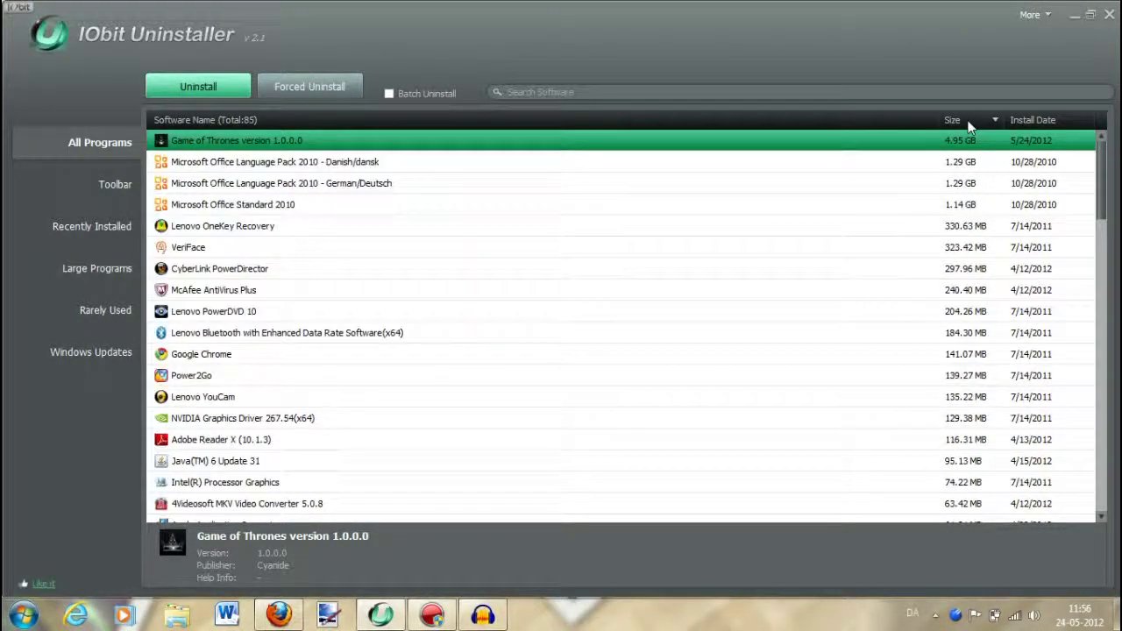
left_click(970, 125)
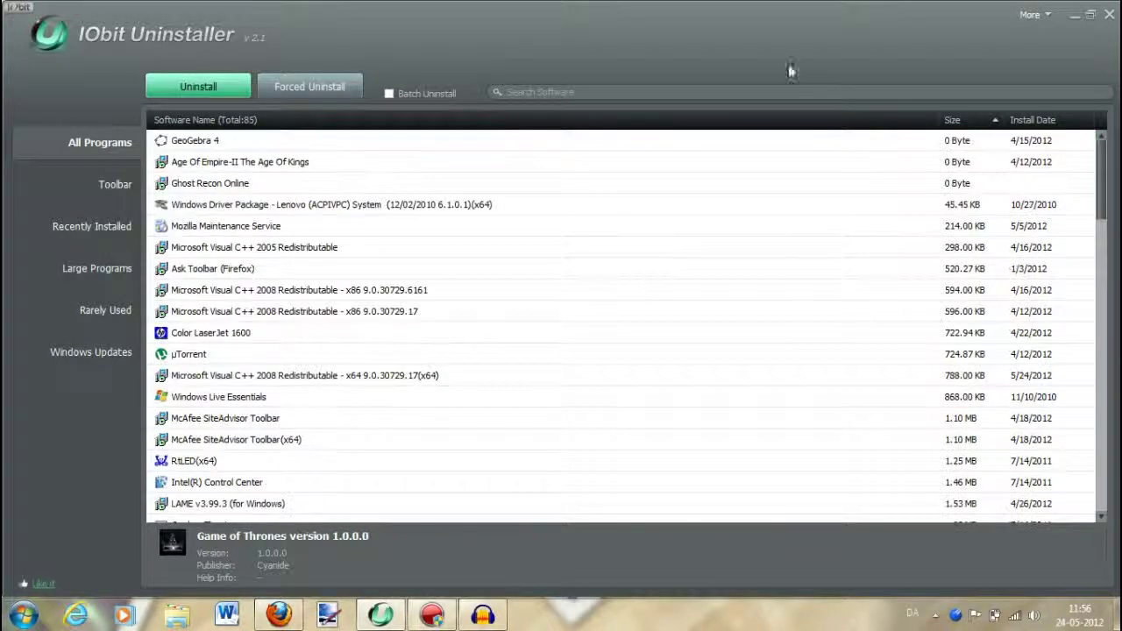
left_click(1047, 125)
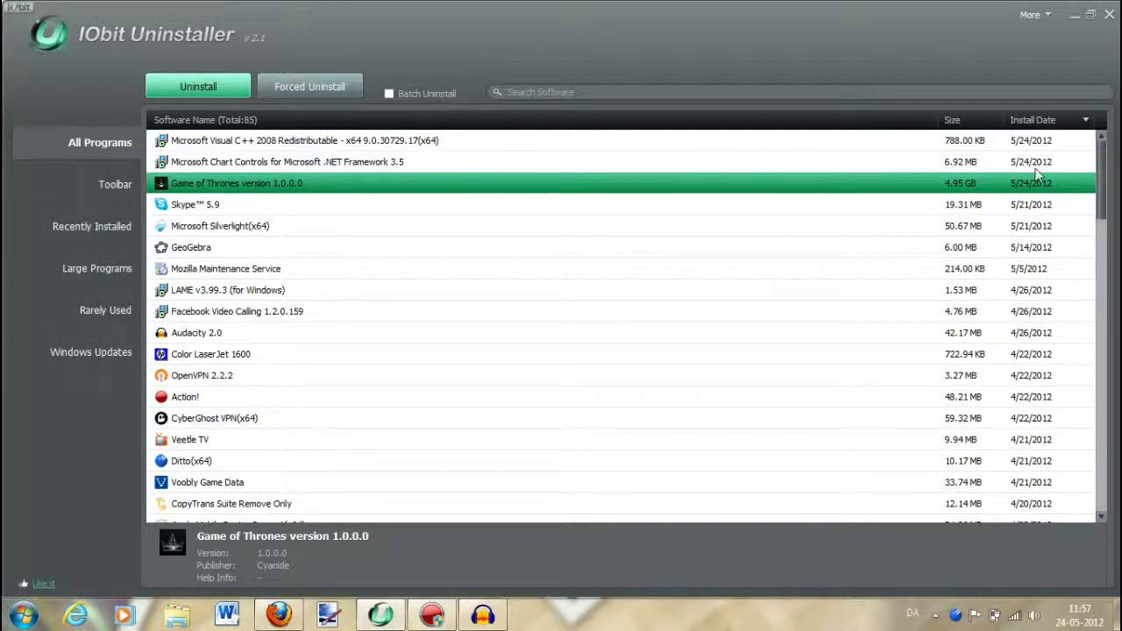
left_click(80, 178)
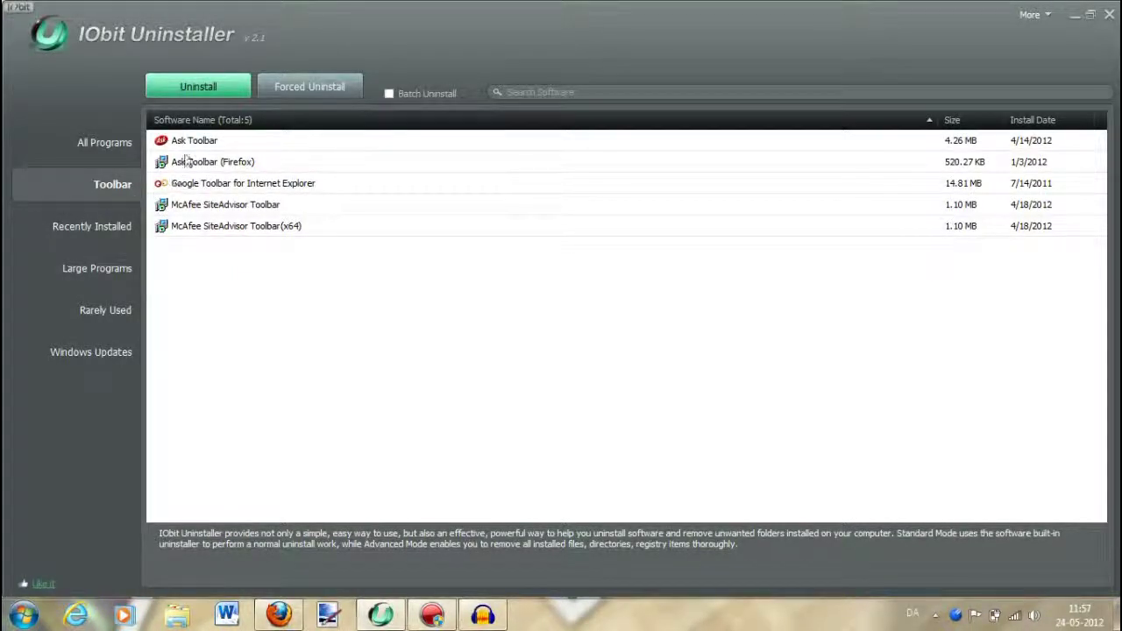
Look through the five installed toolbars, including the Ask Toolbar entries
left_click(280, 164)
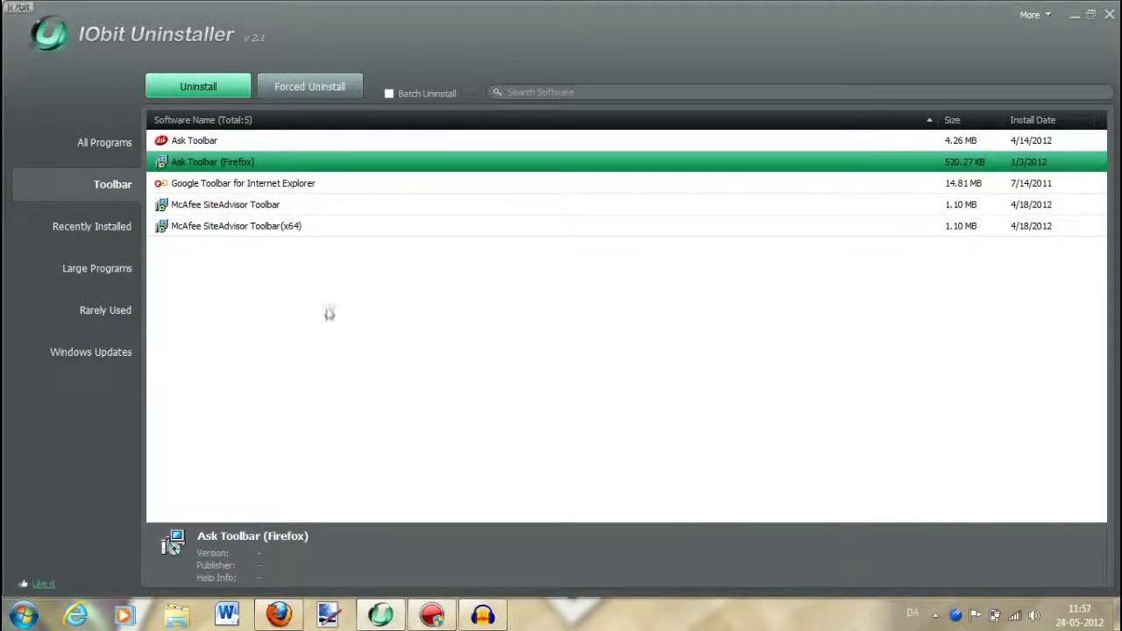
left_click(246, 149)
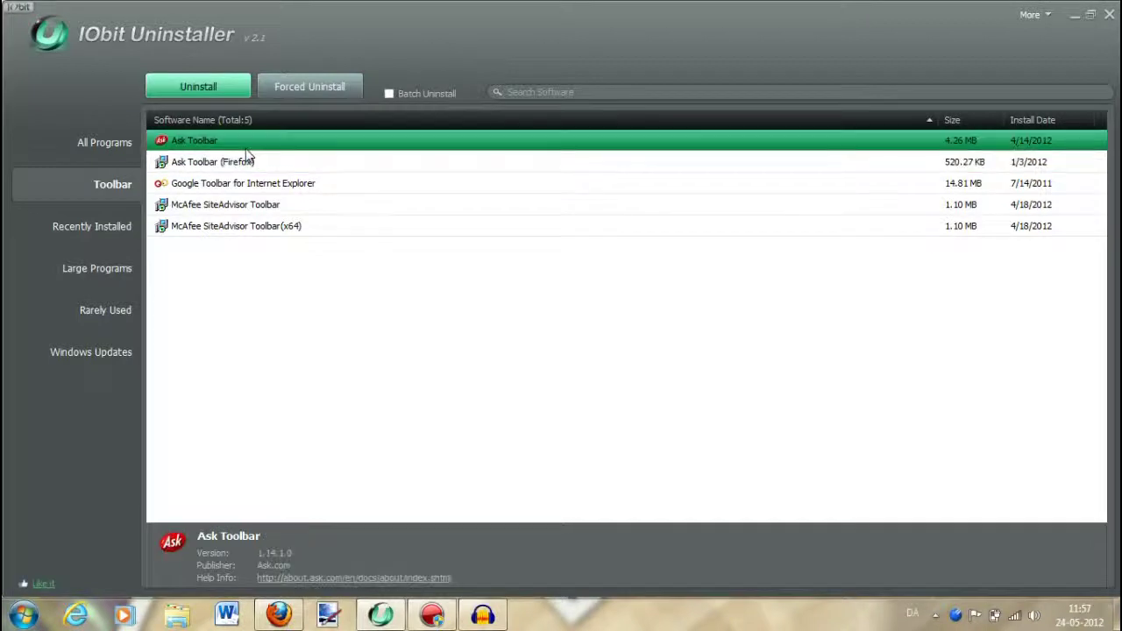
left_click(250, 162)
left_click(251, 184)
left_click(251, 226)
Browse the Recently Installed, Large Programs, Rarely Used and Windows Updates categories
left_click(36, 229)
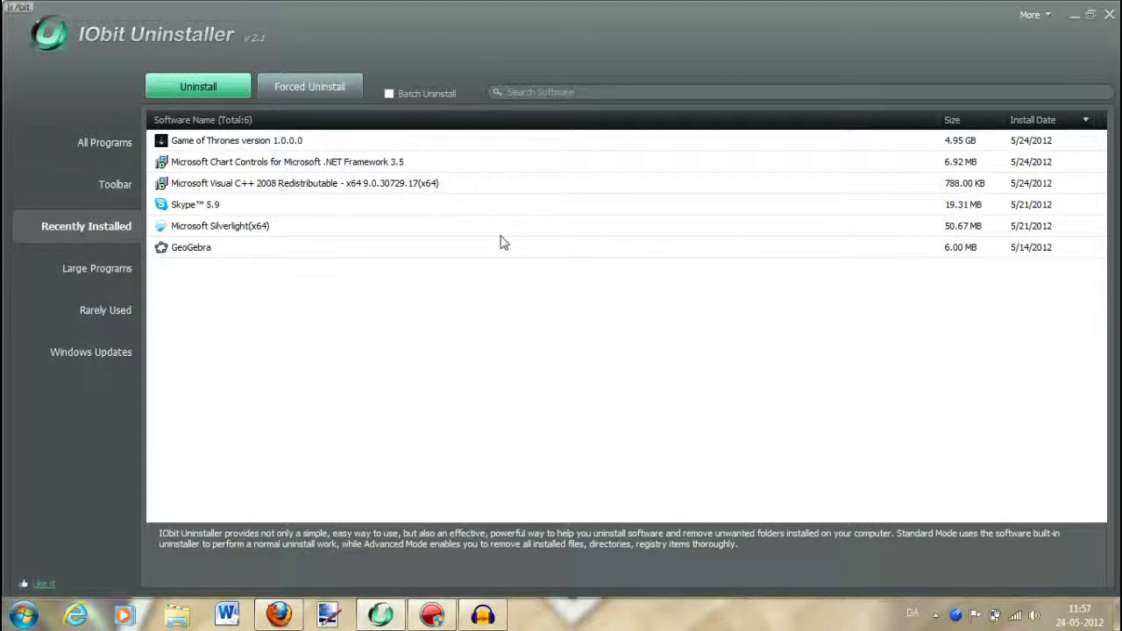
left_click(84, 276)
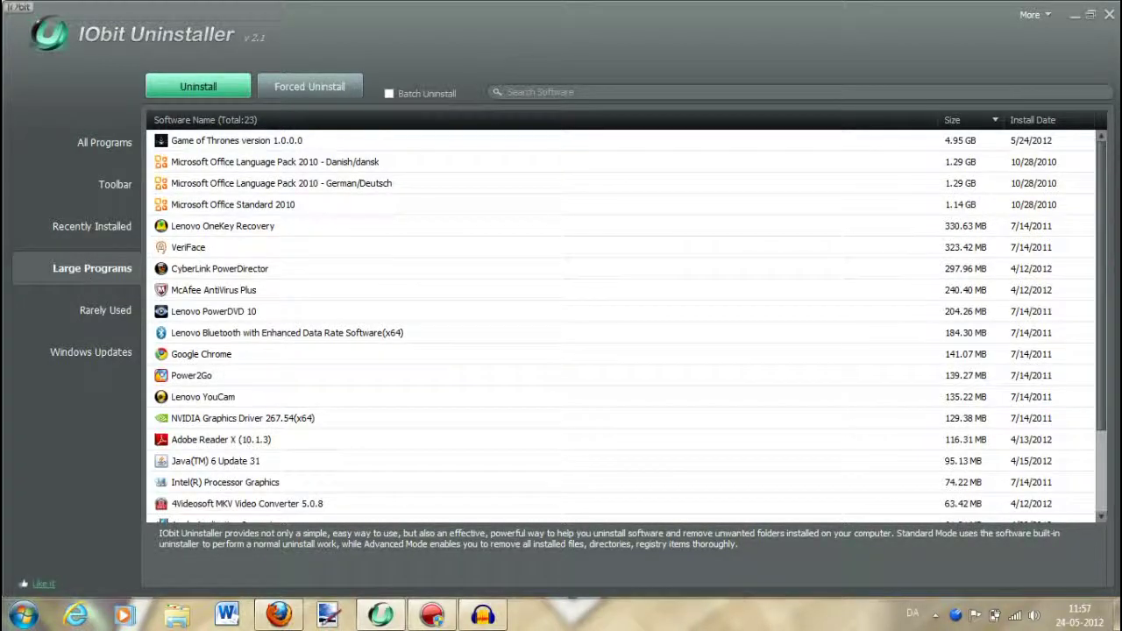
left_click_drag(1095, 221, 1095, 149)
left_click(101, 309)
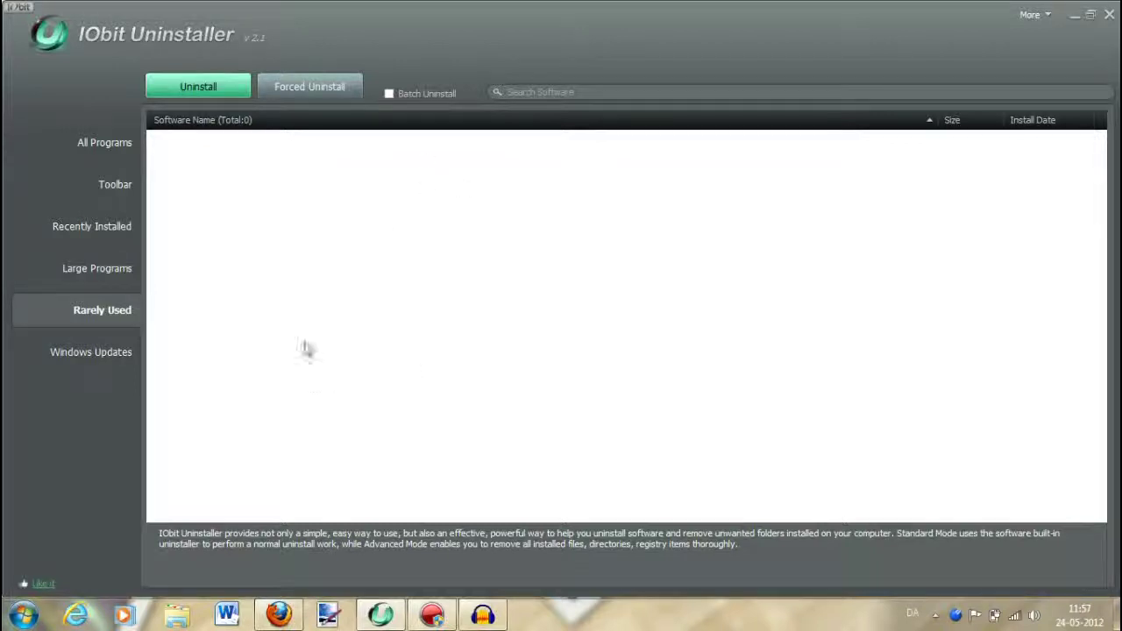
left_click(109, 346)
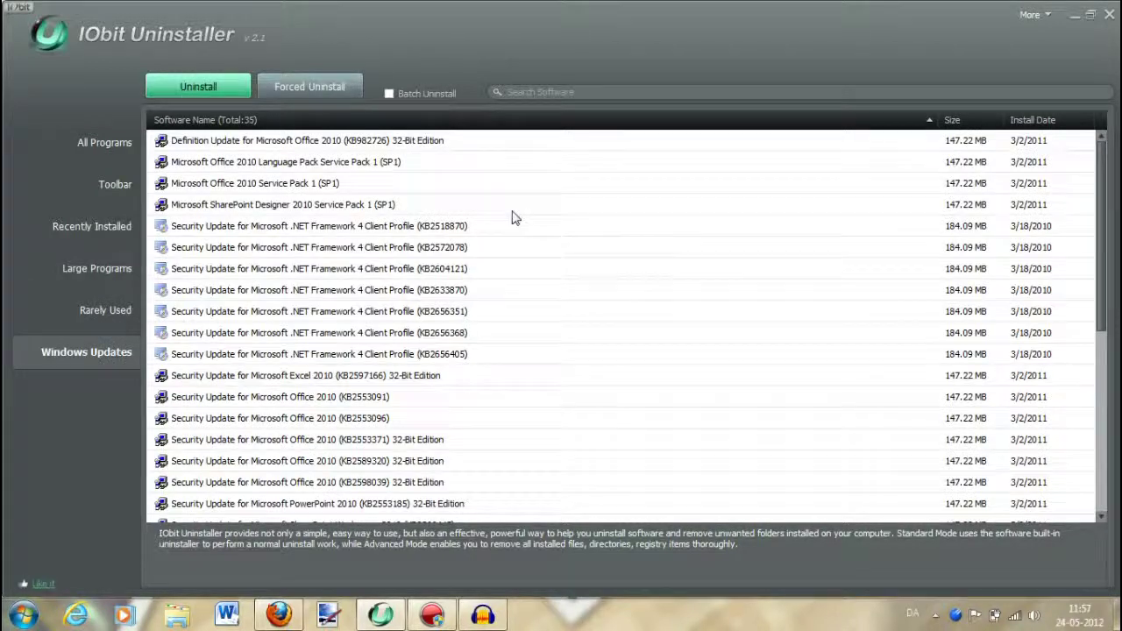
scroll(515, 219, "down", 5)
scroll(517, 223, "up", 6)
Sort all 85 programs newest install first, select Skype 5.9 and start uninstalling it
left_click(109, 148)
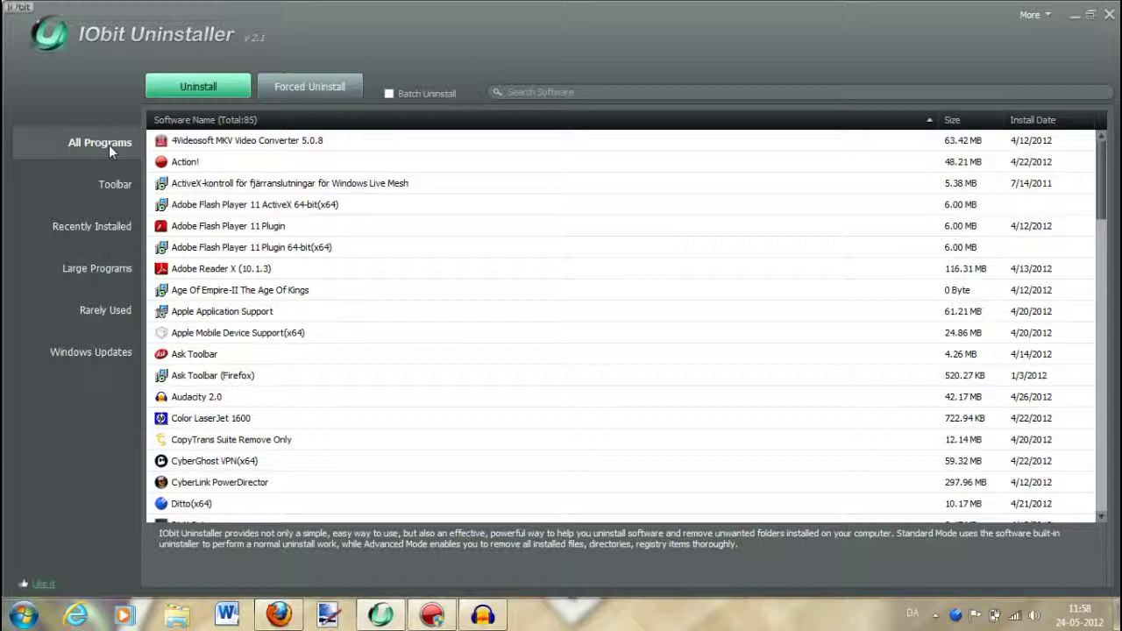
left_click(108, 230)
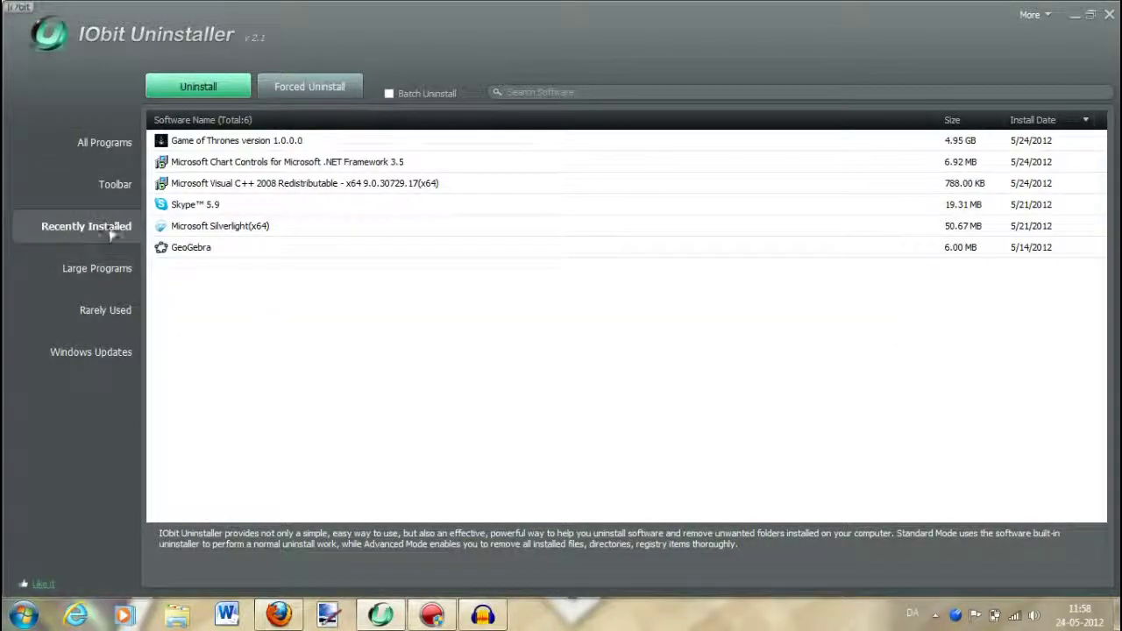
left_click(117, 144)
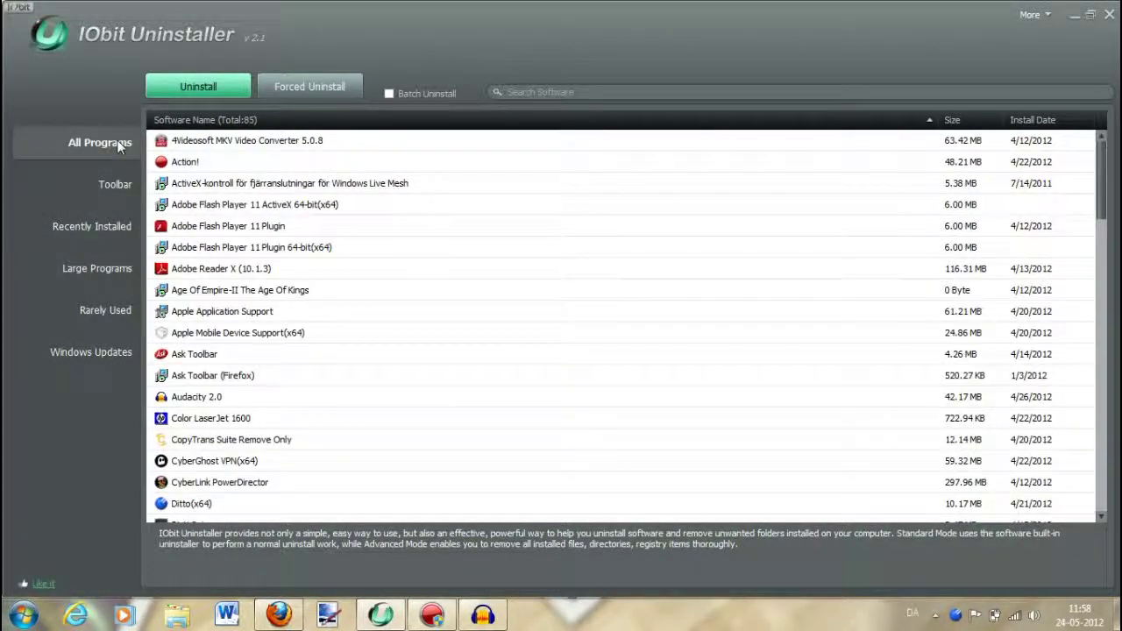
left_click(1038, 121)
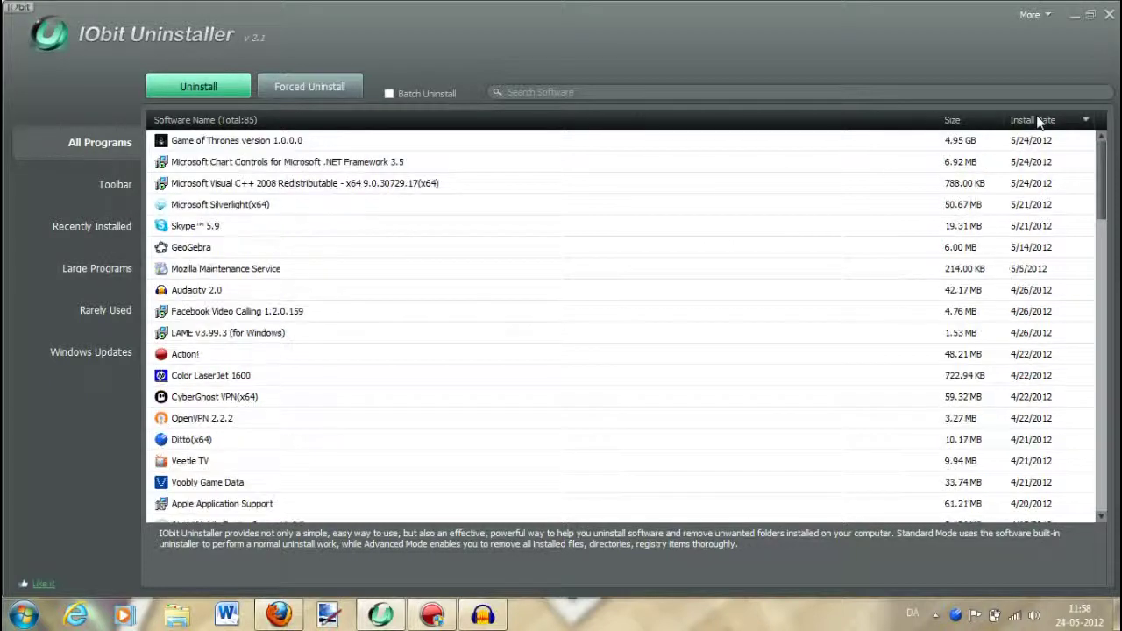
left_click(809, 230)
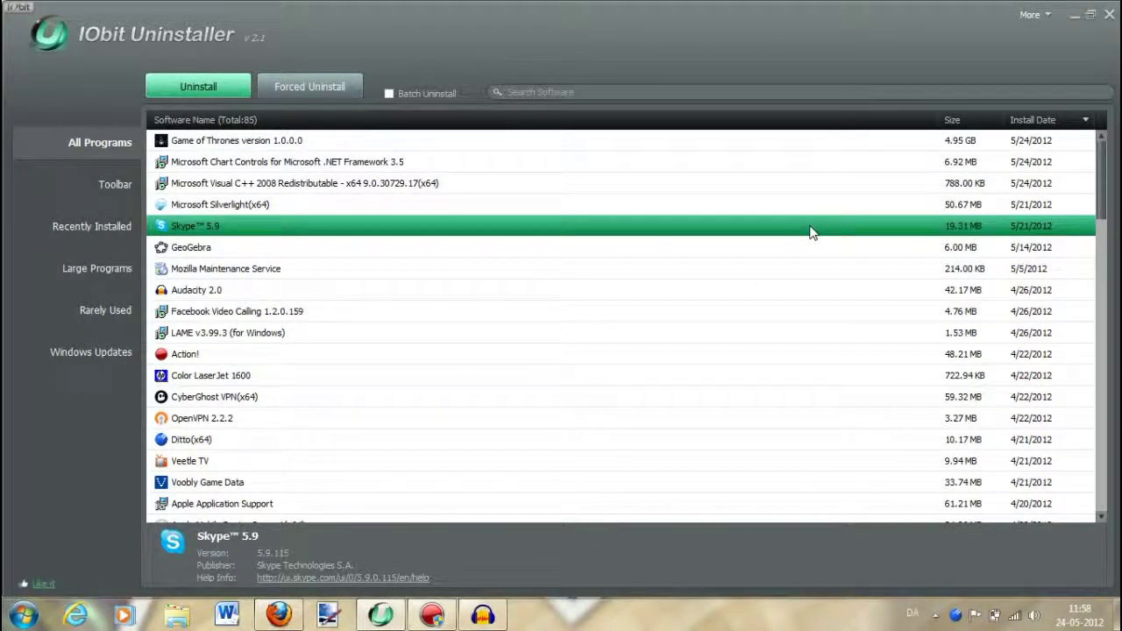
left_click(201, 86)
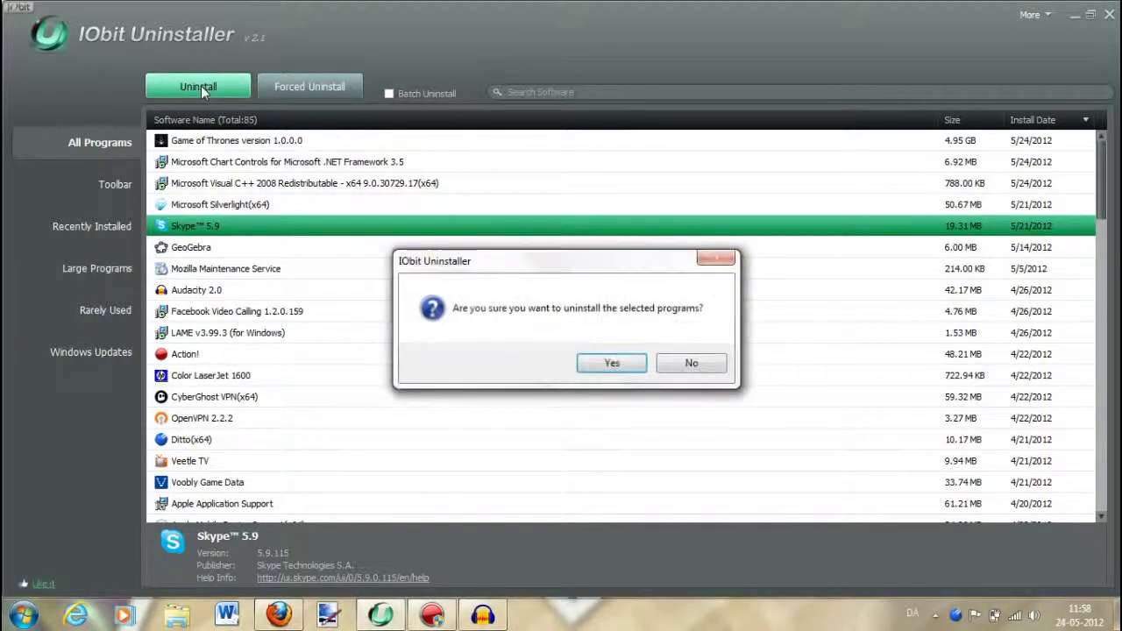
Confirm uninstalling Skype 5.9 and approve its removal in the Windows Installer prompt
left_click(610, 363)
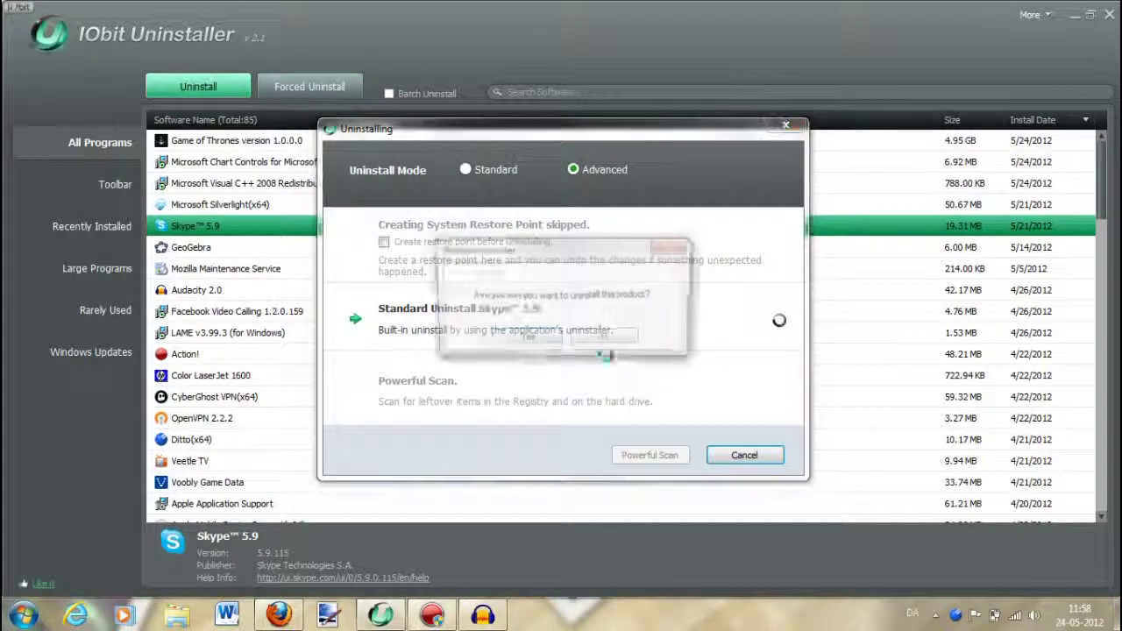
left_click_drag(589, 247, 694, 315)
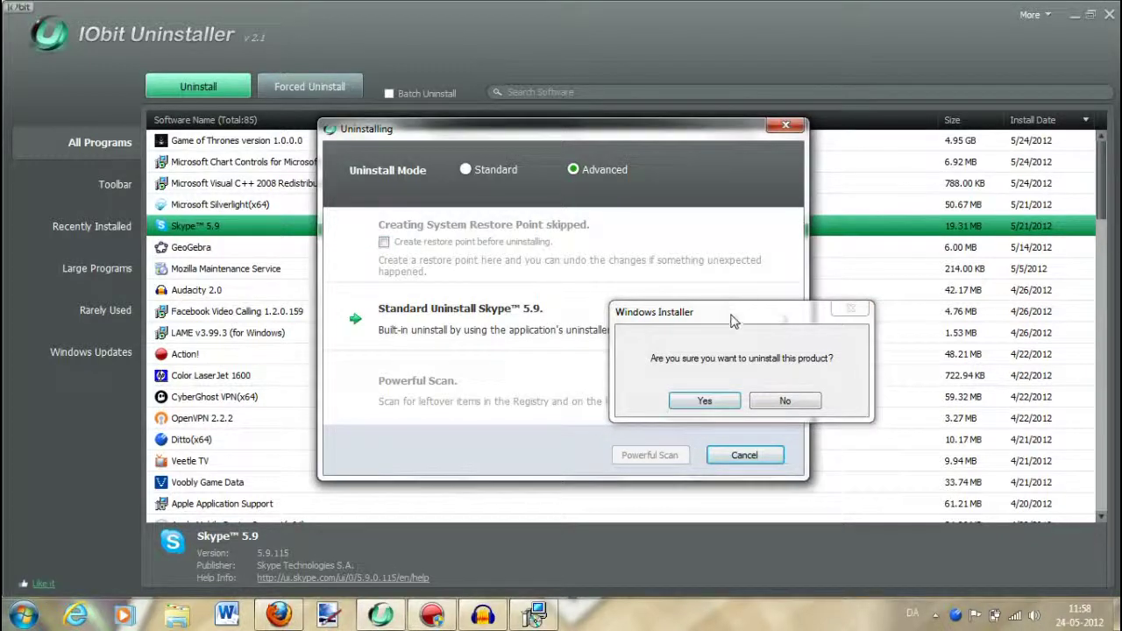
left_click_drag(735, 321, 649, 177)
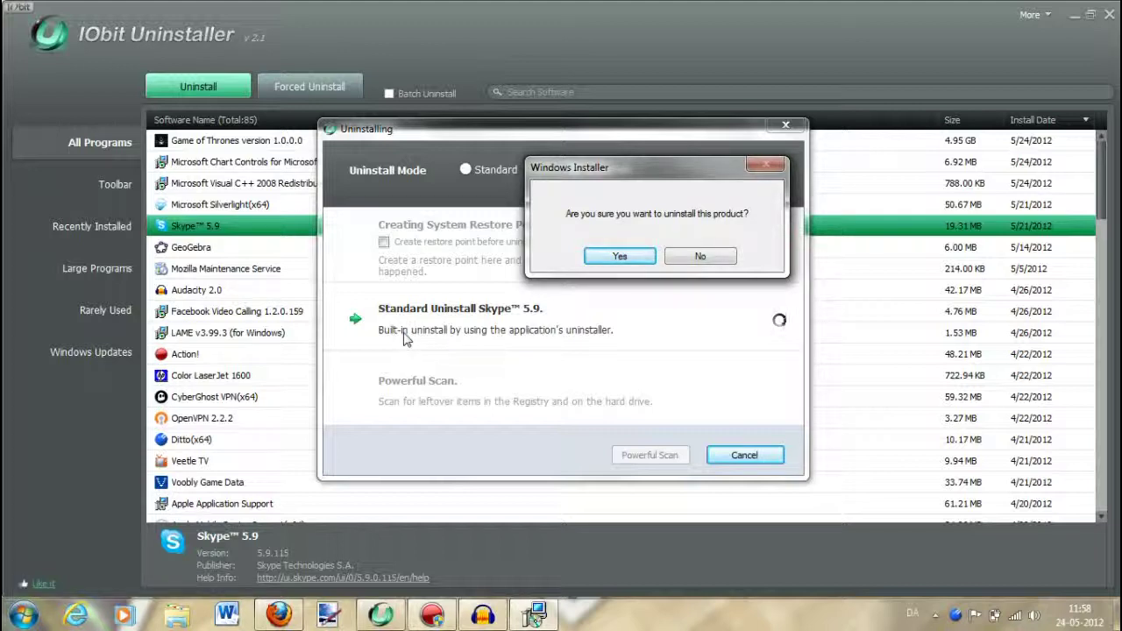
left_click(618, 258)
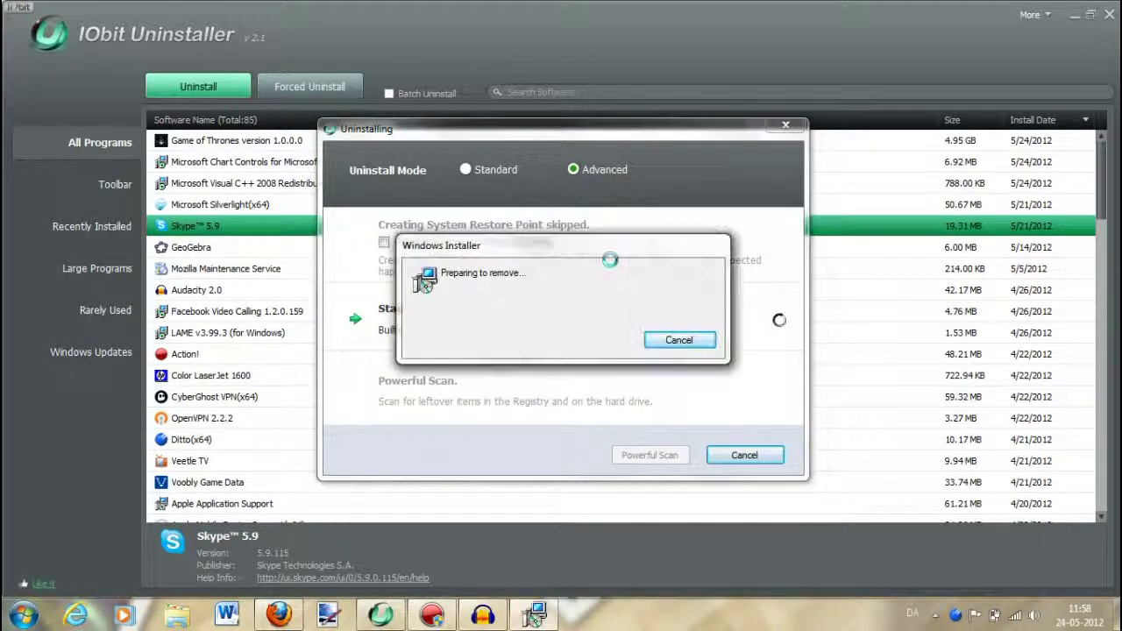
Keep the Windows Installer progress dialogs aside while Skype 5.9 is removed
left_click_drag(610, 256, 644, 104)
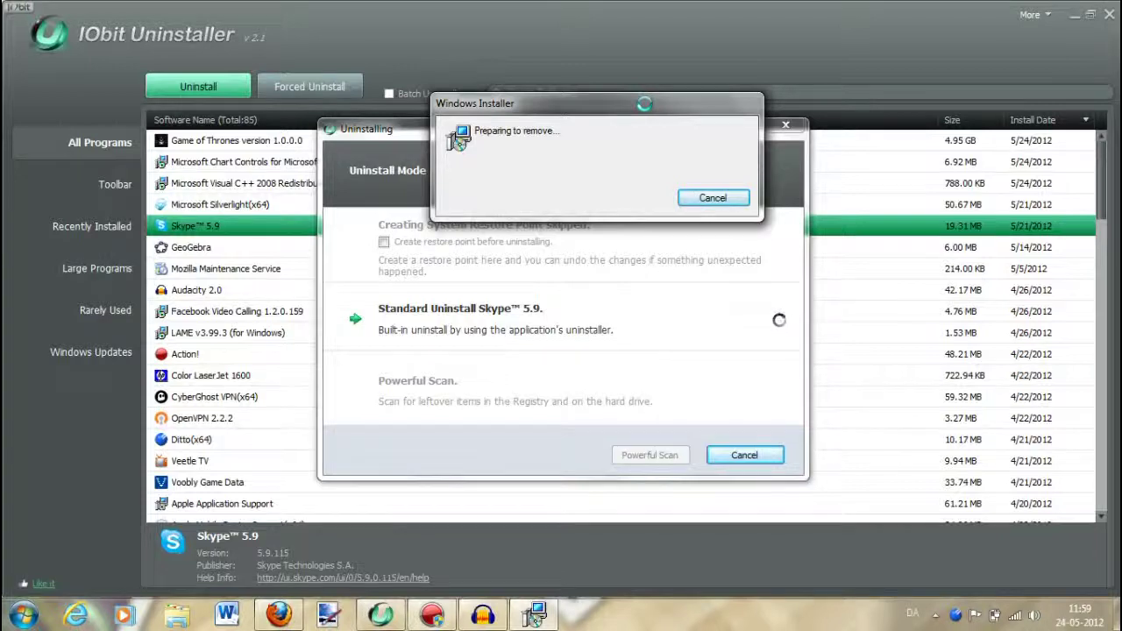
left_click_drag(644, 104, 646, 124)
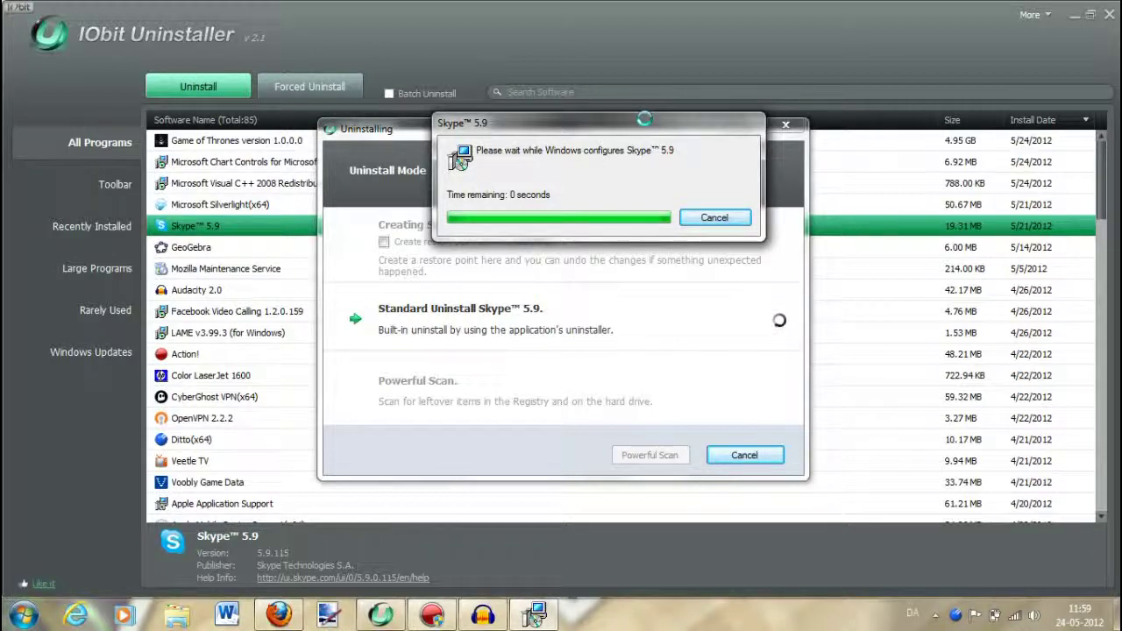
left_click_drag(646, 118, 677, 165)
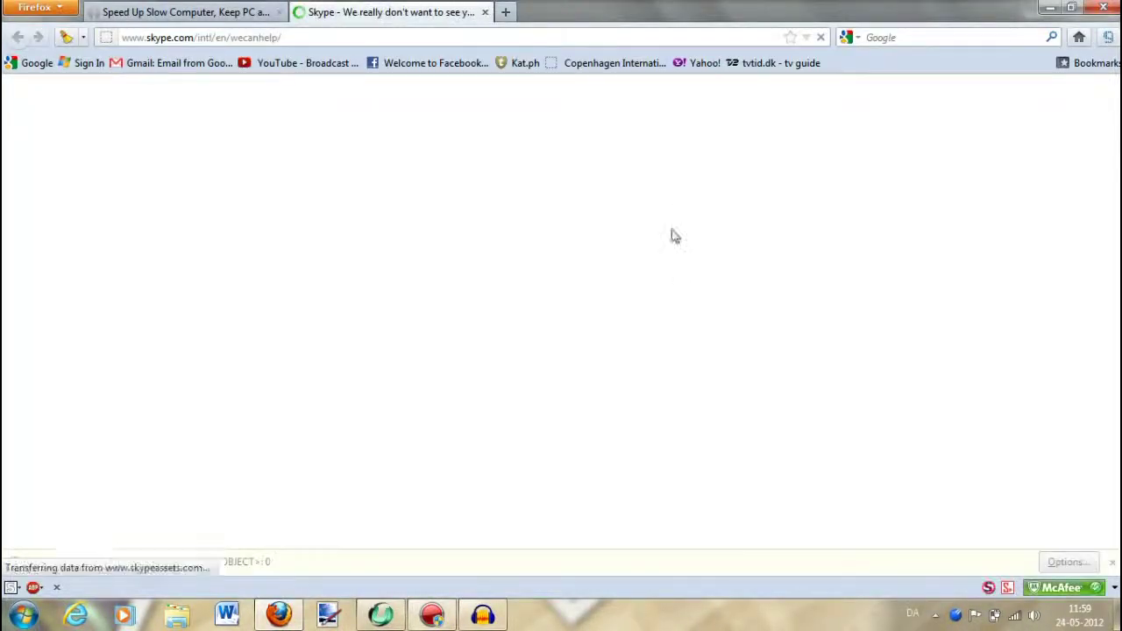
Restore IObit Uninstaller and run Powerful Scan to find Skype 5.9 leftovers
left_click(1116, 613)
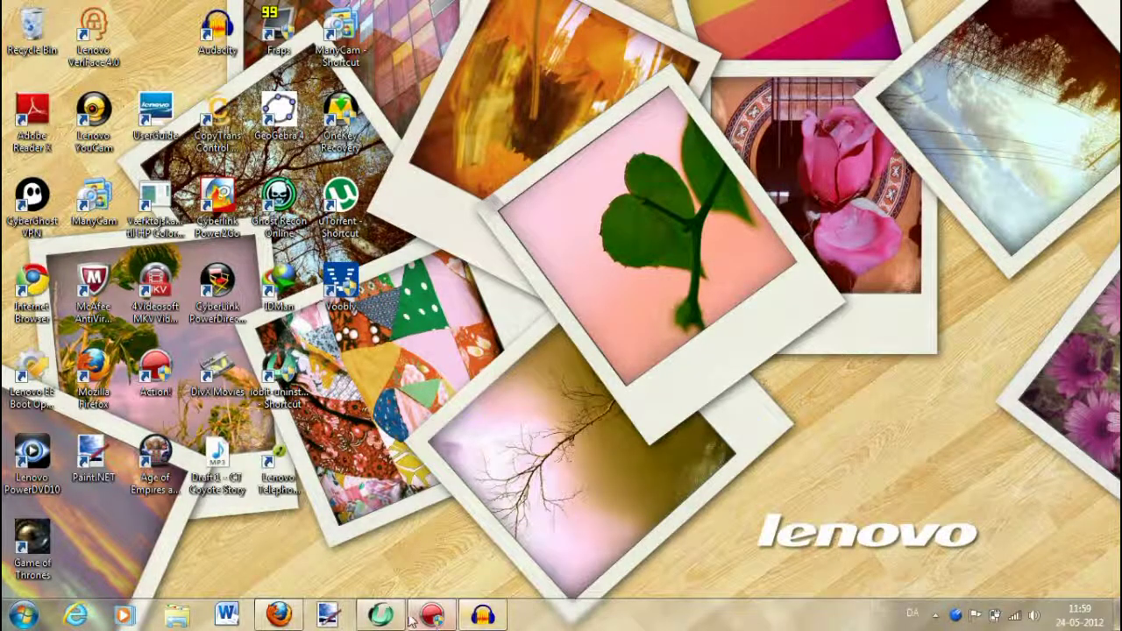
mouse_move(412, 617)
left_click(428, 530)
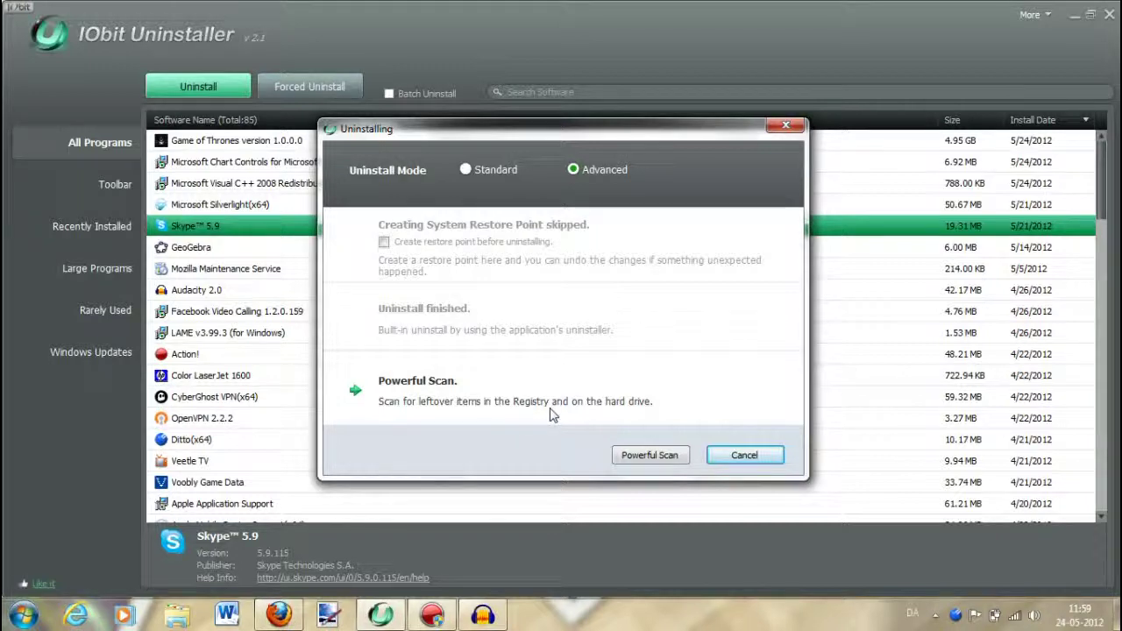
left_click(625, 457)
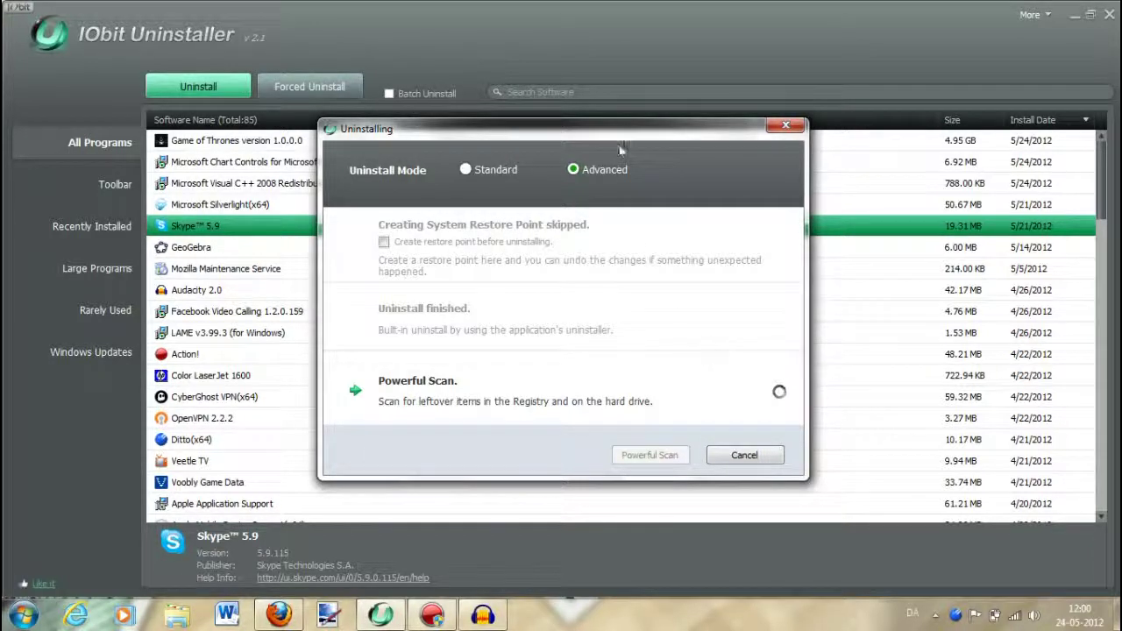
left_click_drag(616, 134, 570, 134)
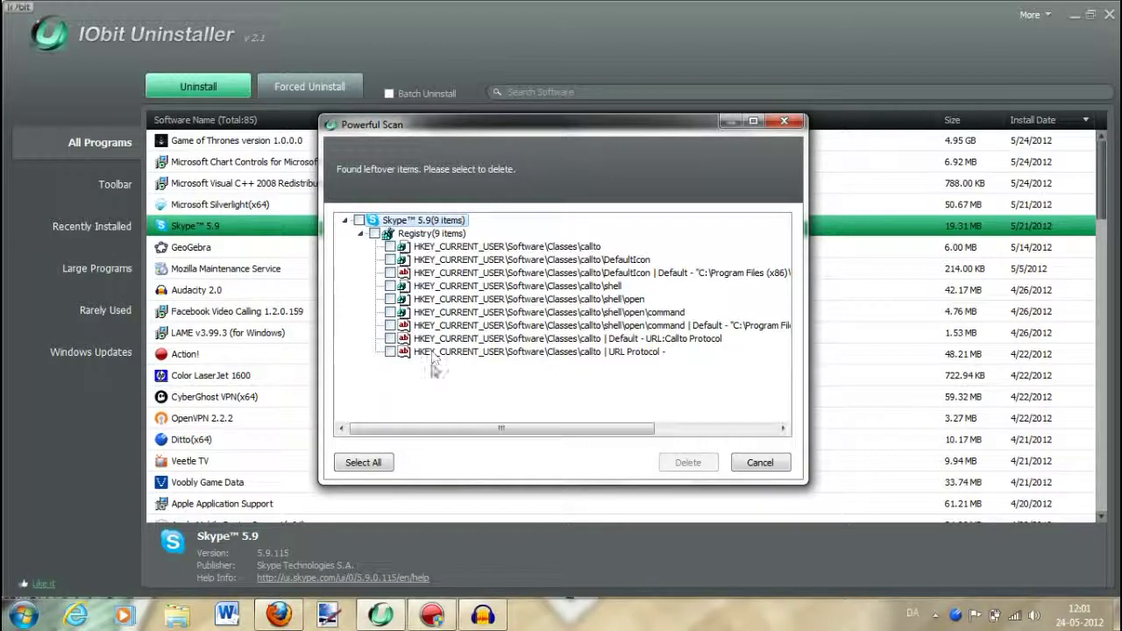
Inspect the leftover Skype.exe open command and URL:Callto Protocol registry entries
left_click_drag(616, 428, 736, 428)
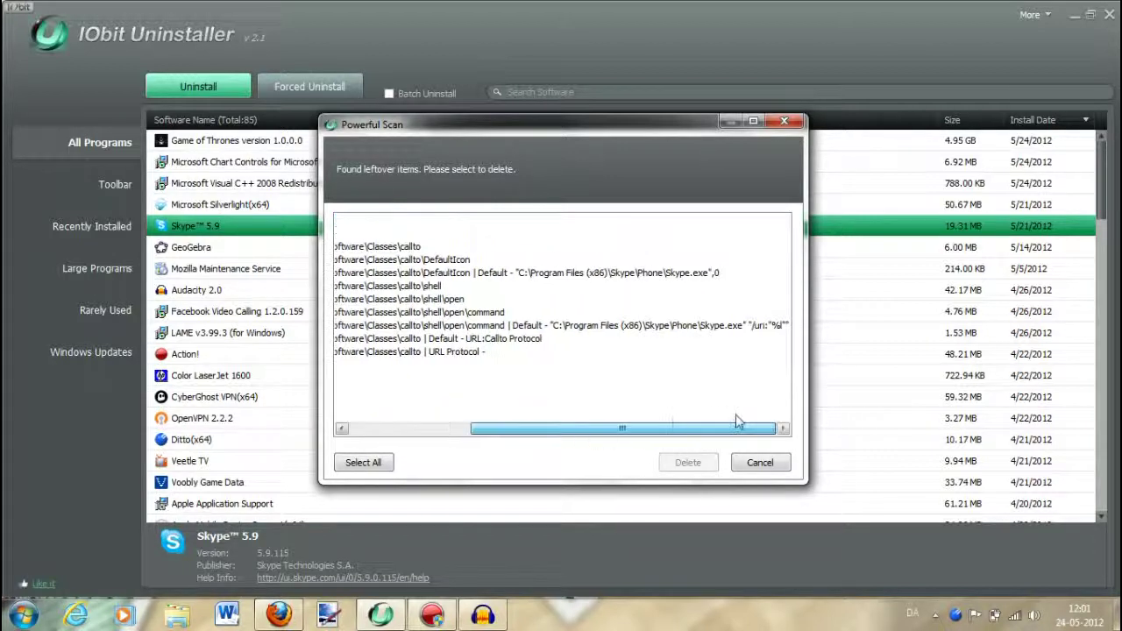
left_click(725, 330)
left_click_drag(719, 429, 539, 372)
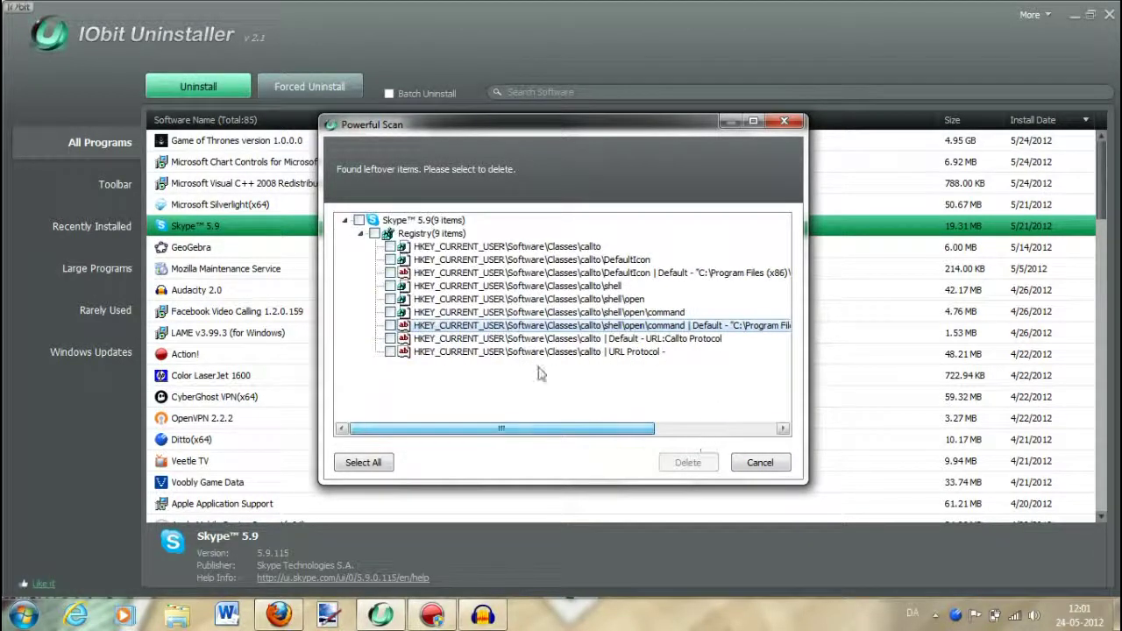
left_click(522, 341)
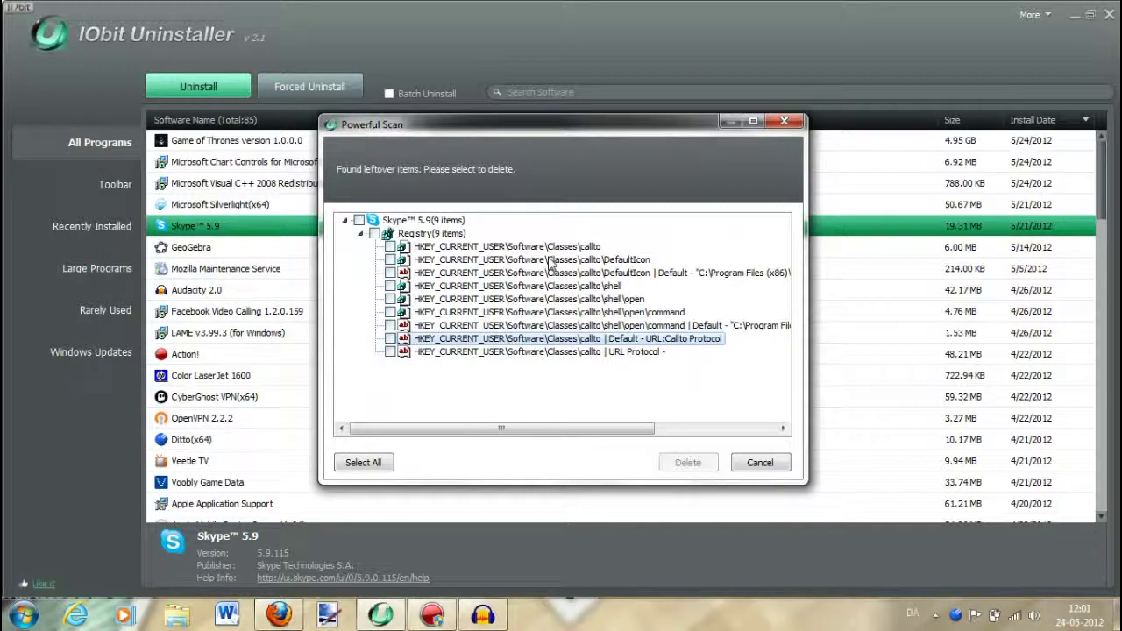
Check all nine Skype 5.9 leftover registry entries, delete them and confirm
left_click(358, 220)
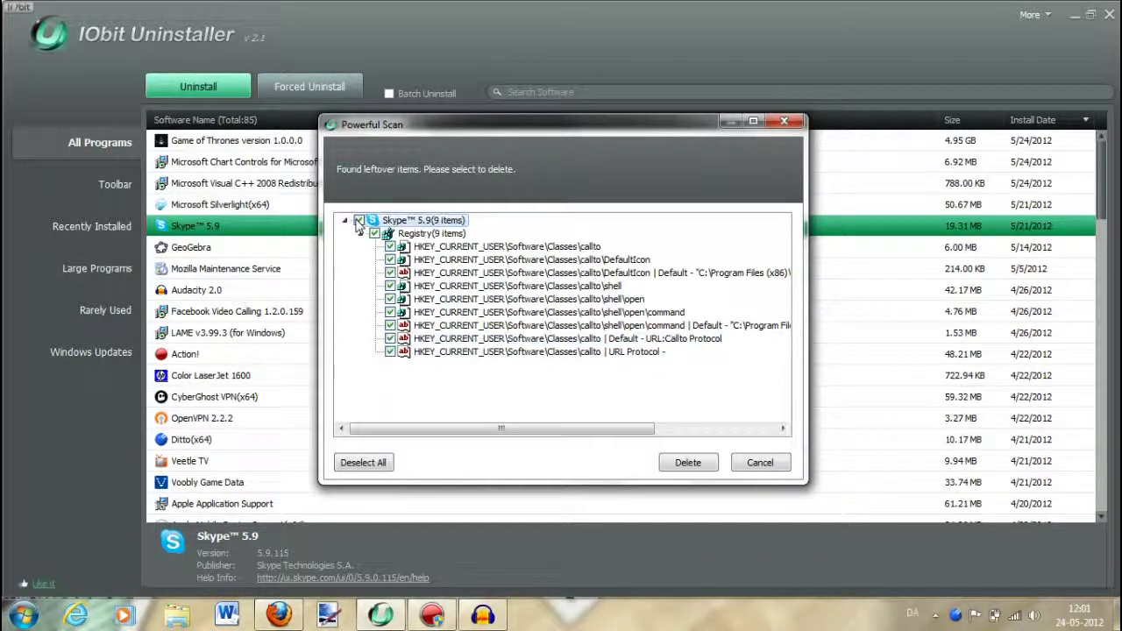
left_click(706, 471)
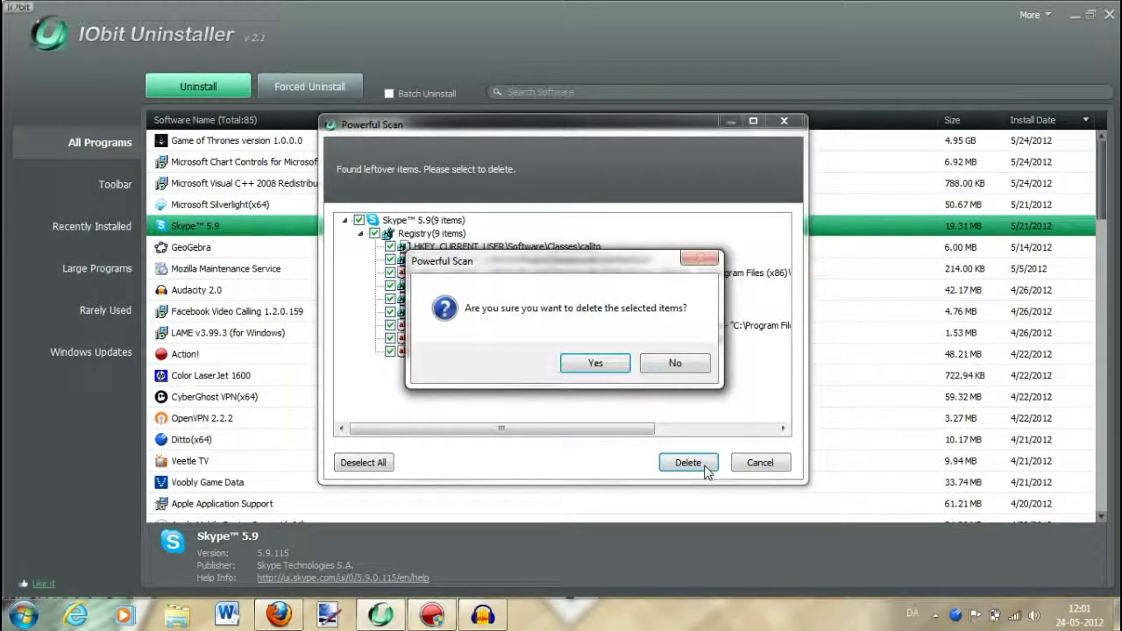
left_click(593, 361)
left_click(591, 357)
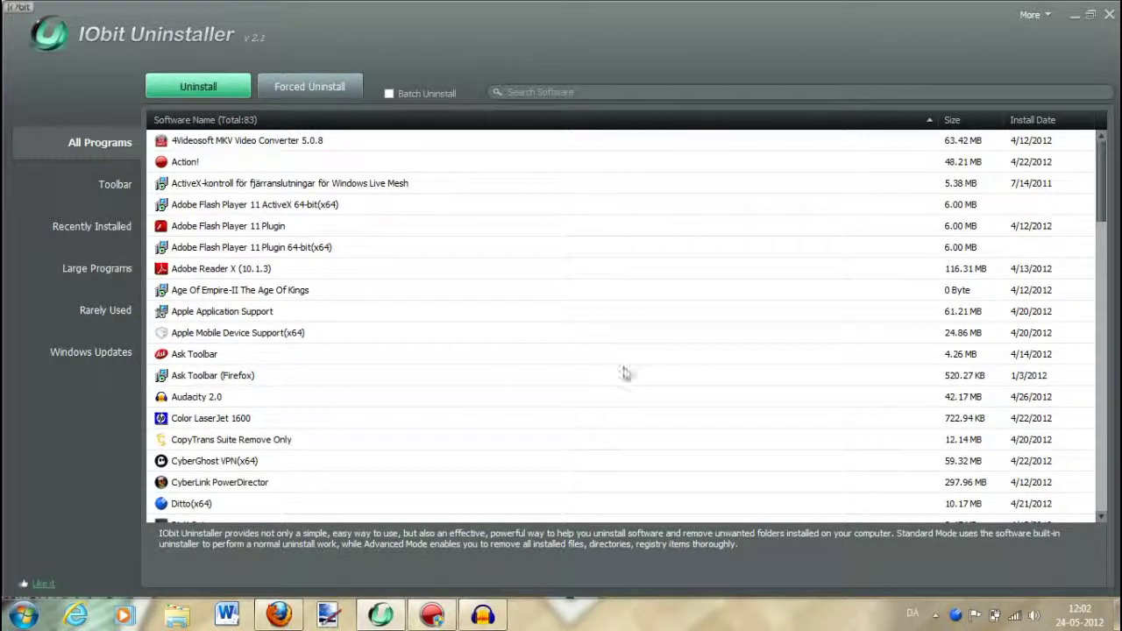
Search the Start menu for skype, then return to the 83-program list
key("super")
type("sky")
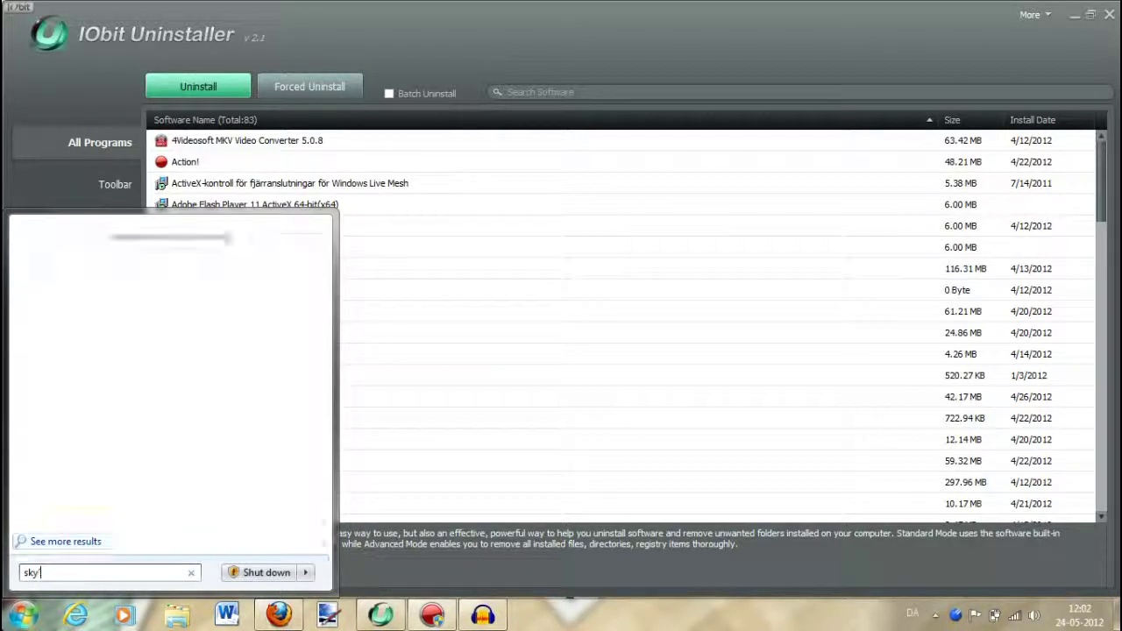
type("pe")
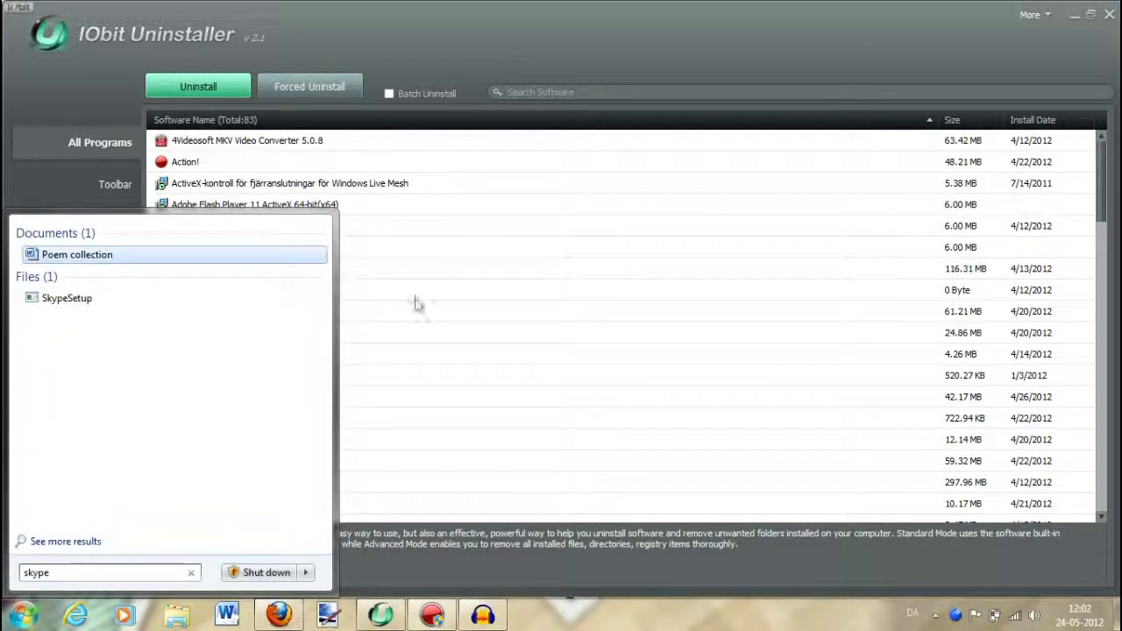
left_click(608, 229)
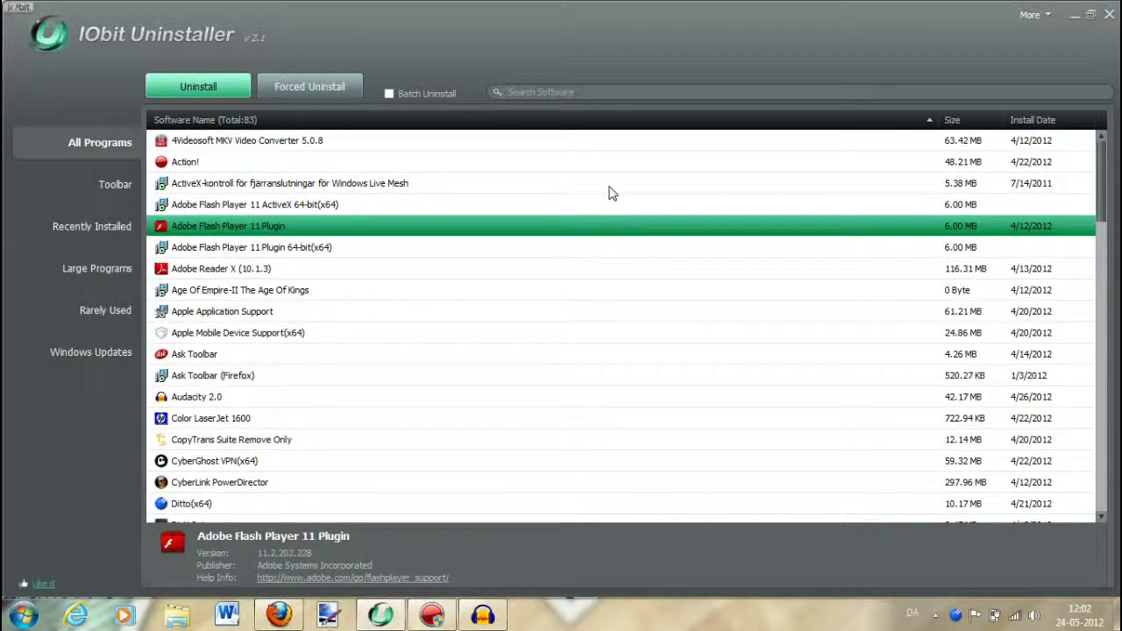
left_click(380, 160)
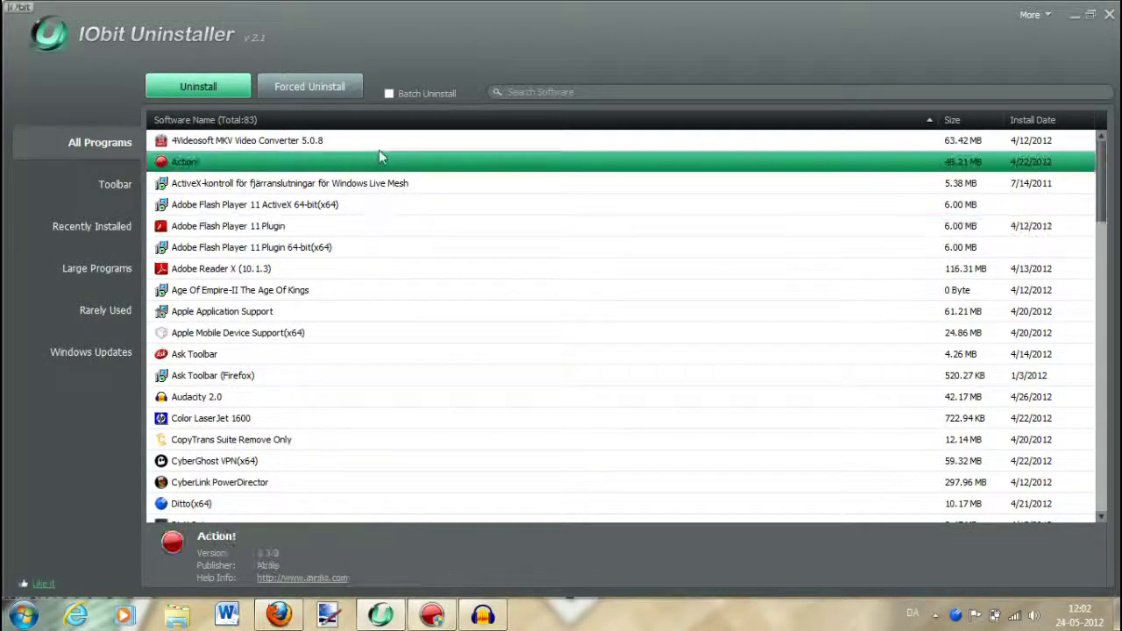
left_click(377, 146)
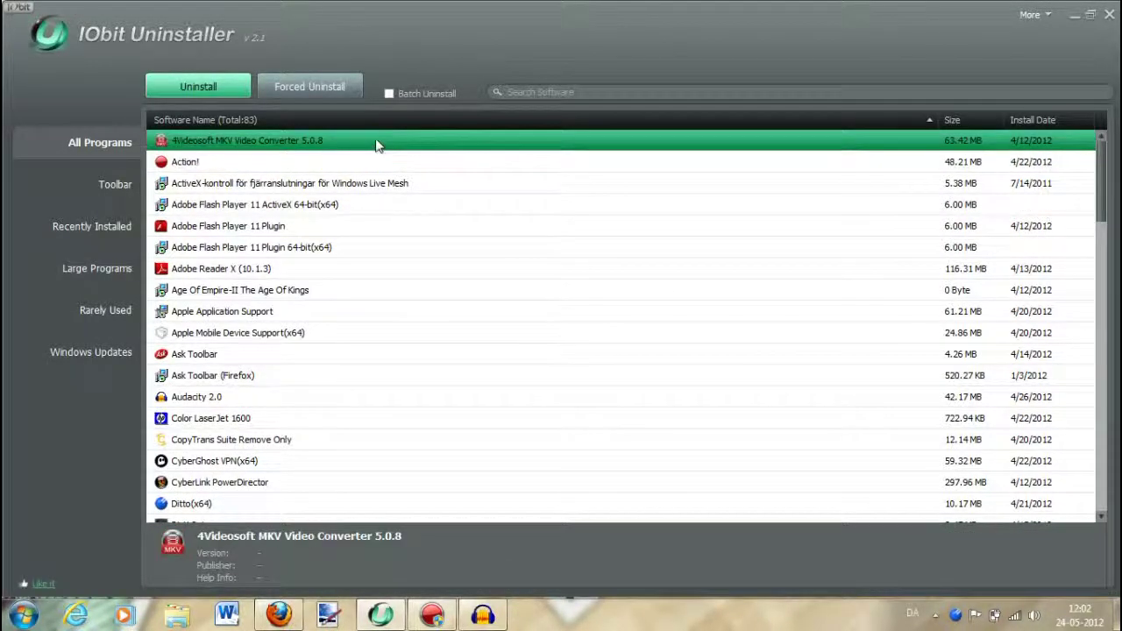
Point Forced Uninstall at fraps.exe using the Fraps desktop shortcut
left_click(311, 86)
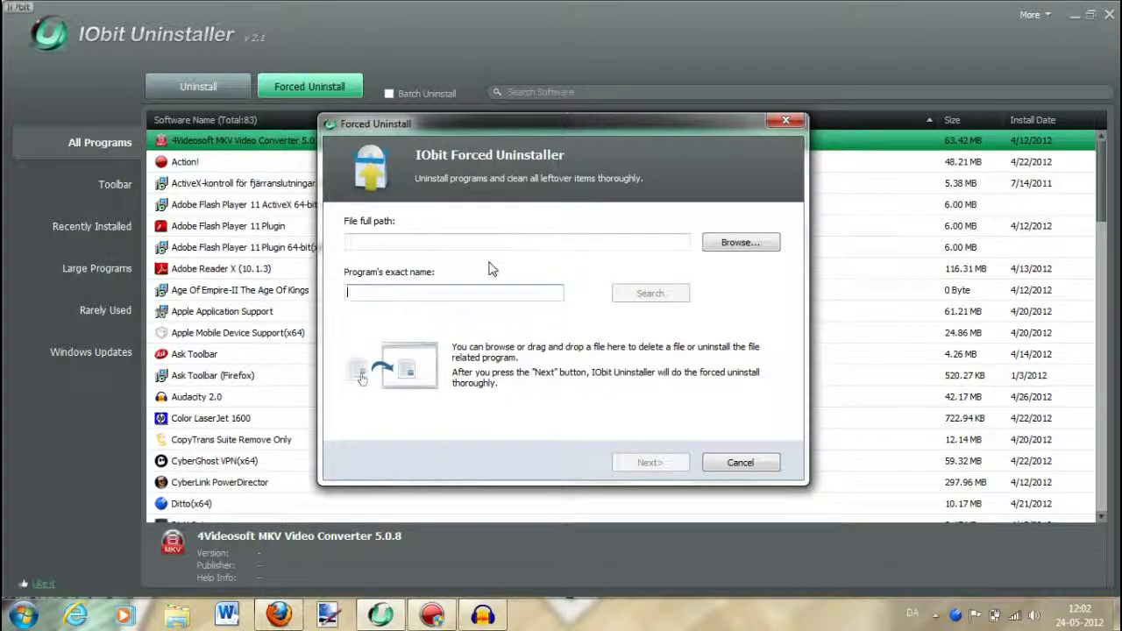
left_click(550, 240)
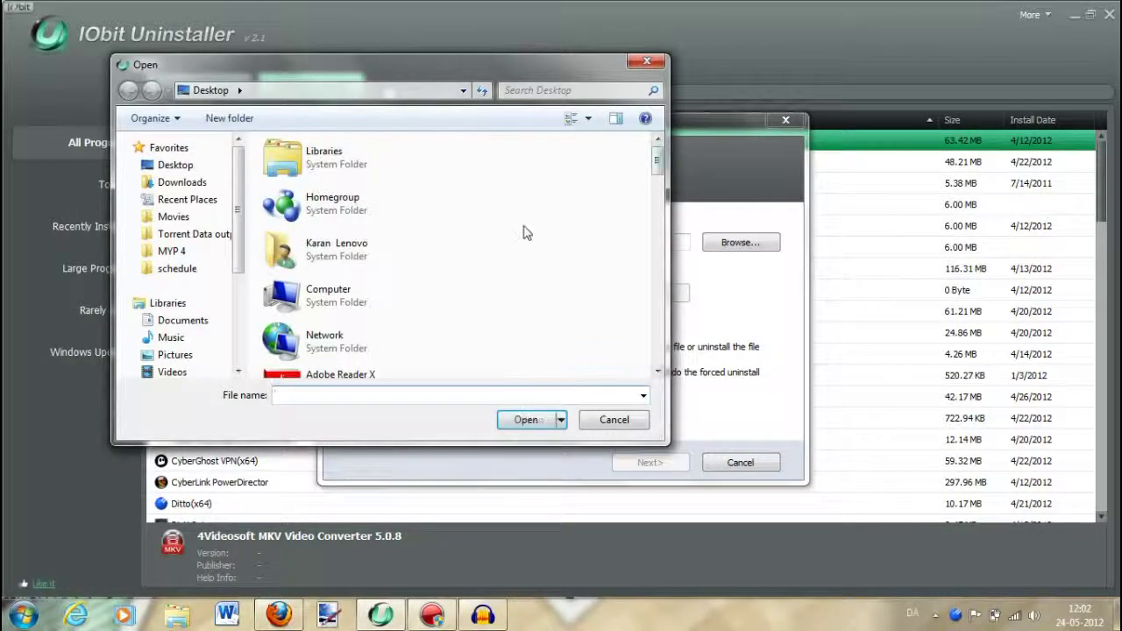
left_click_drag(664, 158, 657, 325)
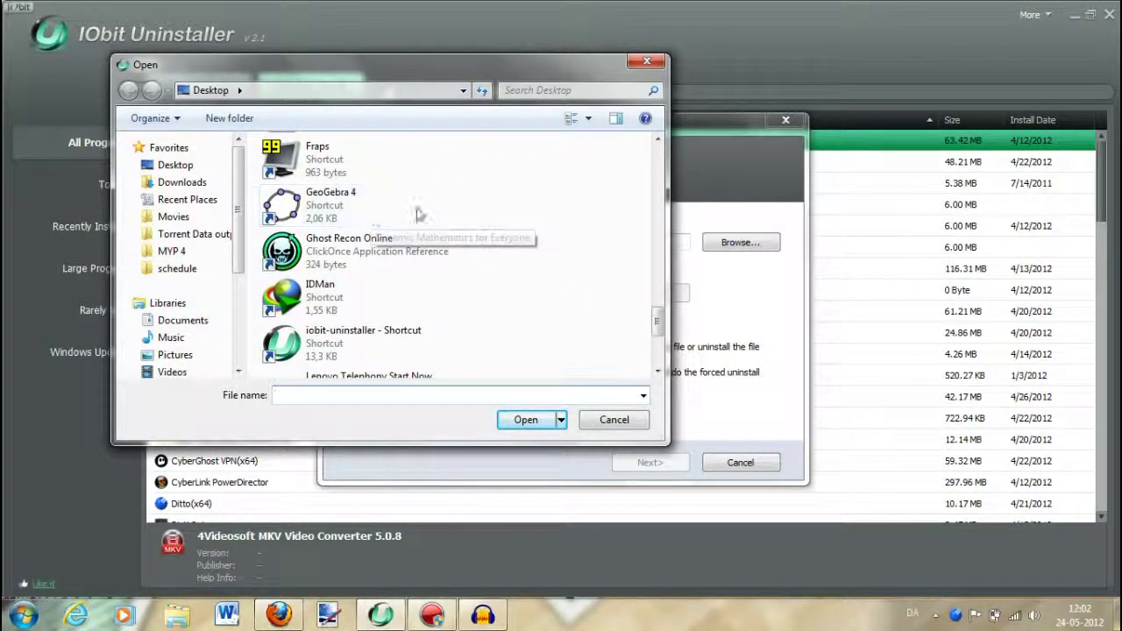
double_click(414, 180)
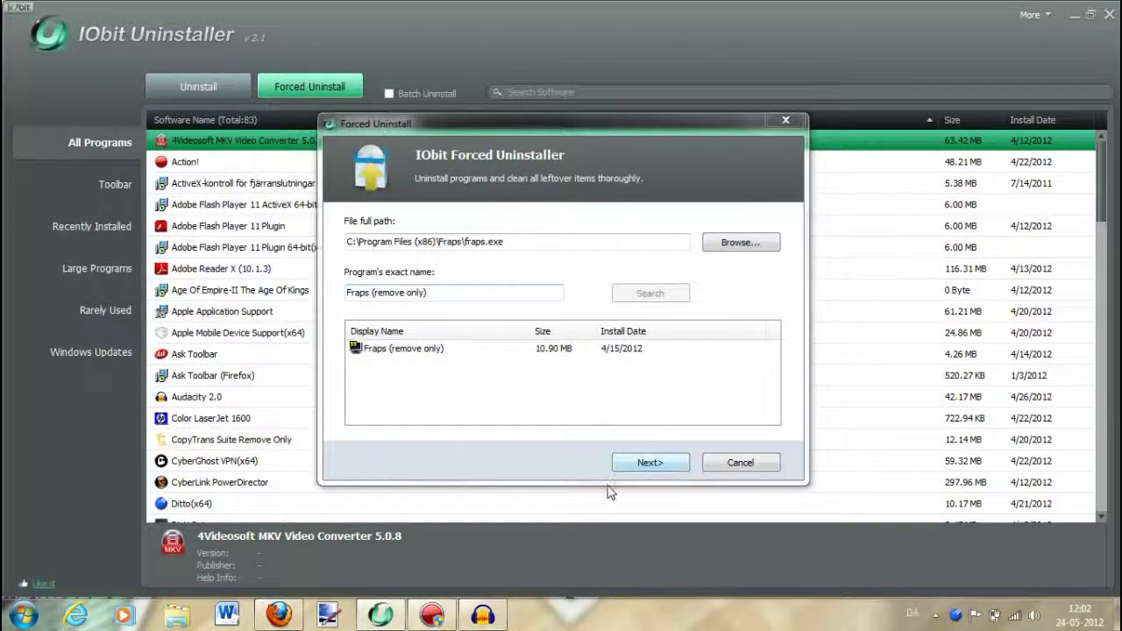
Run the Fraps 3.4.7 uninstaller on C:\Program Files (x86)\Fraps\ and close it when completed
left_click(649, 463)
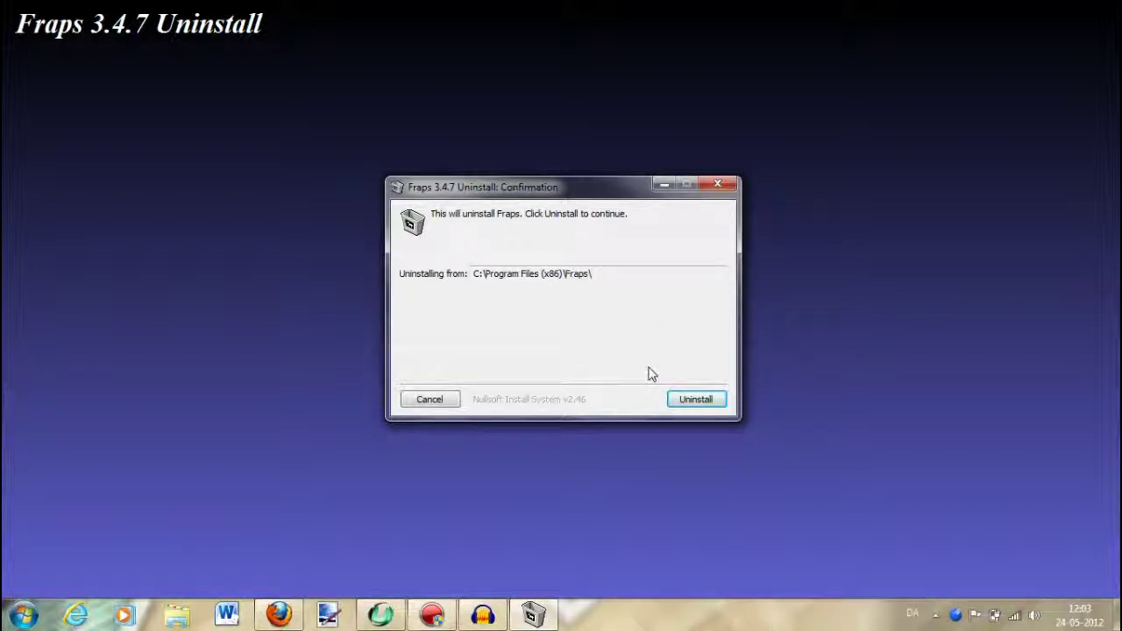
left_click(695, 400)
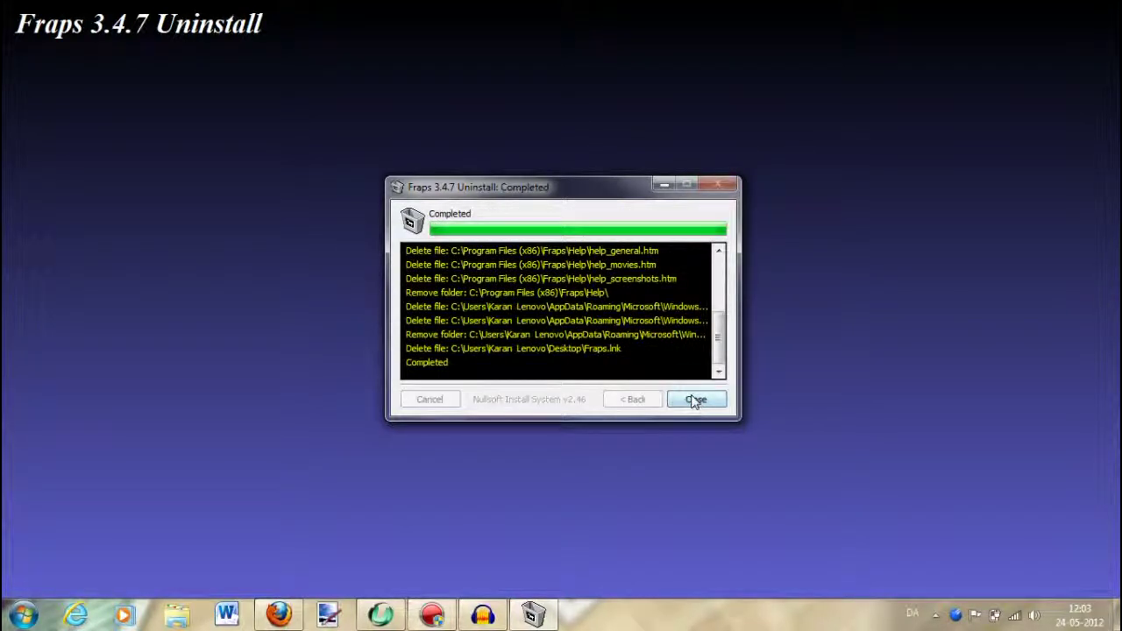
left_click(694, 399)
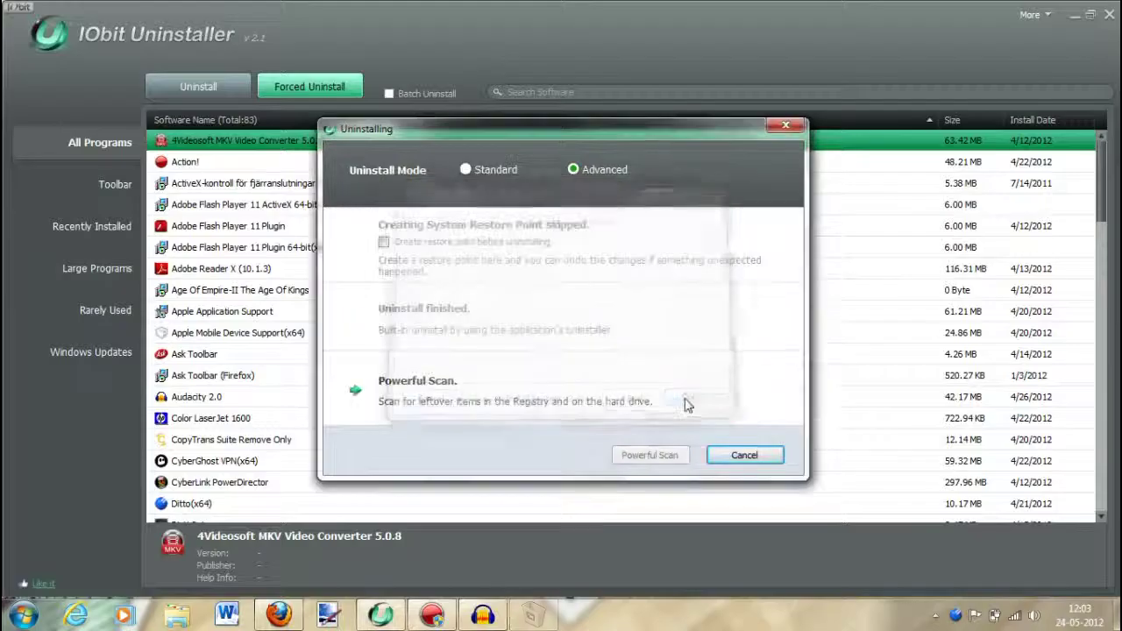
Run Powerful Scan and check all 141 leftover Fraps items: 1 registry key, 140 files
left_click(673, 458)
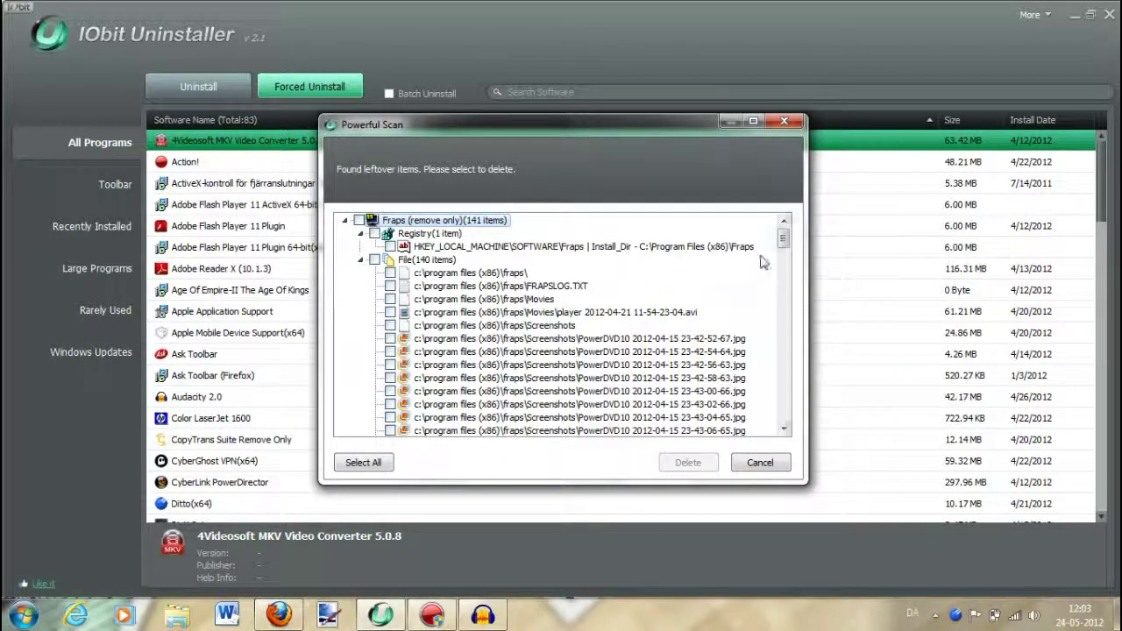
left_click_drag(784, 245, 780, 221)
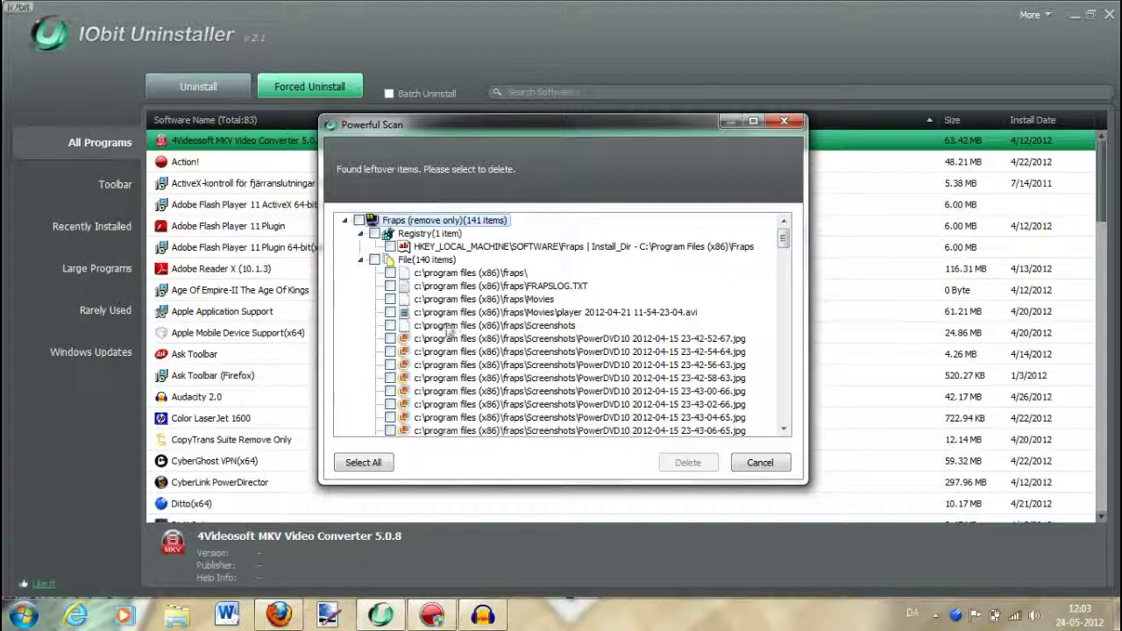
left_click_drag(783, 427, 783, 426)
left_click_drag(782, 298, 773, 235)
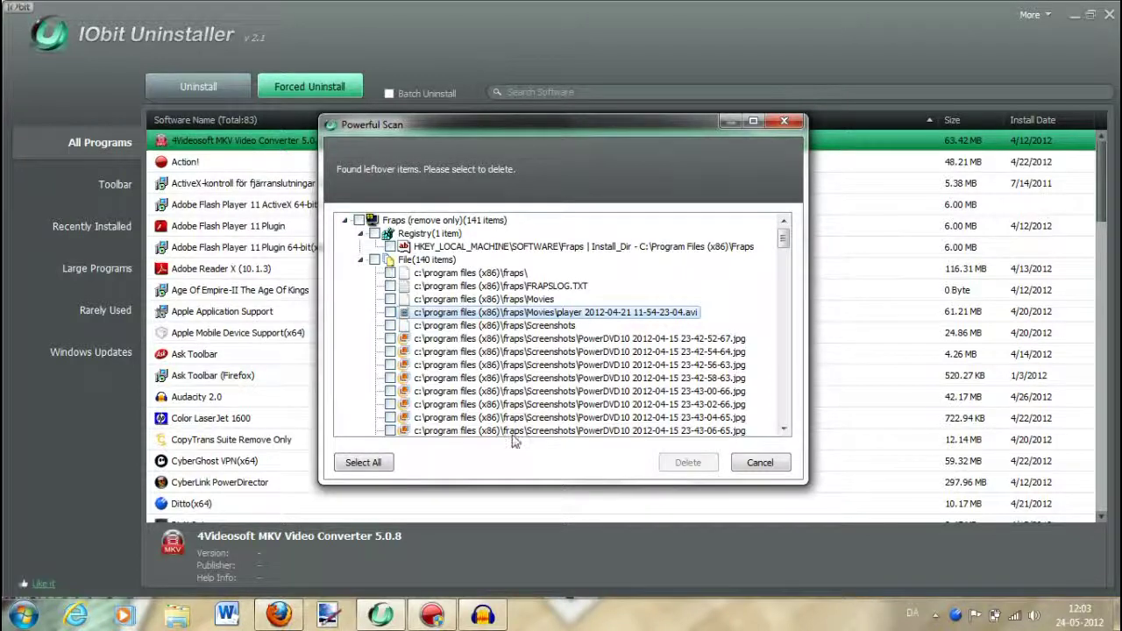
left_click(374, 234)
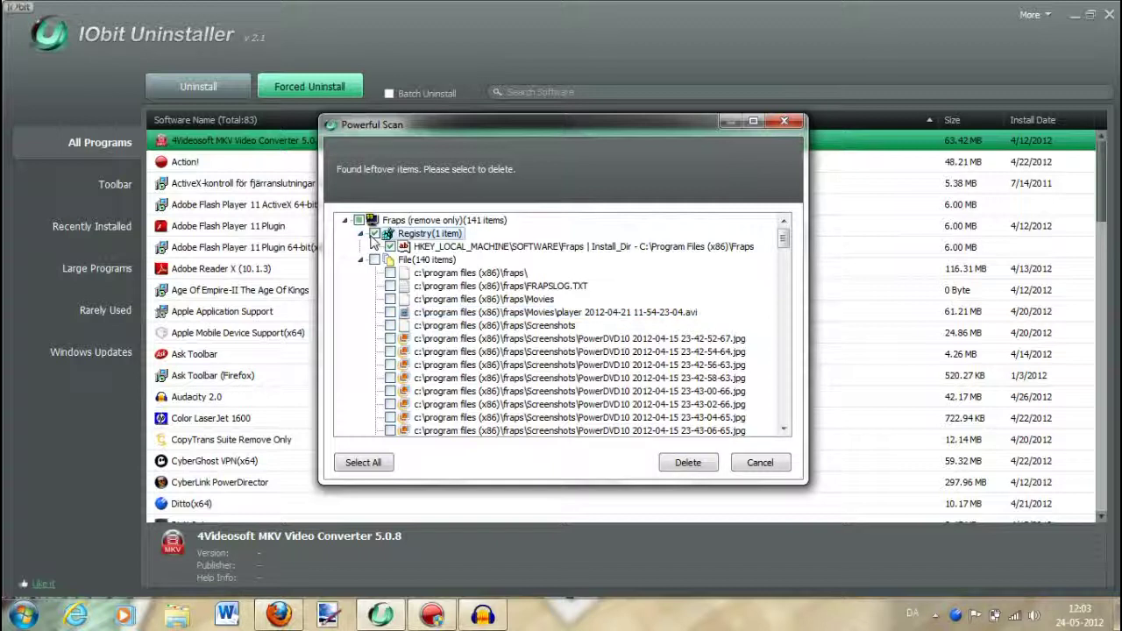
left_click(358, 221)
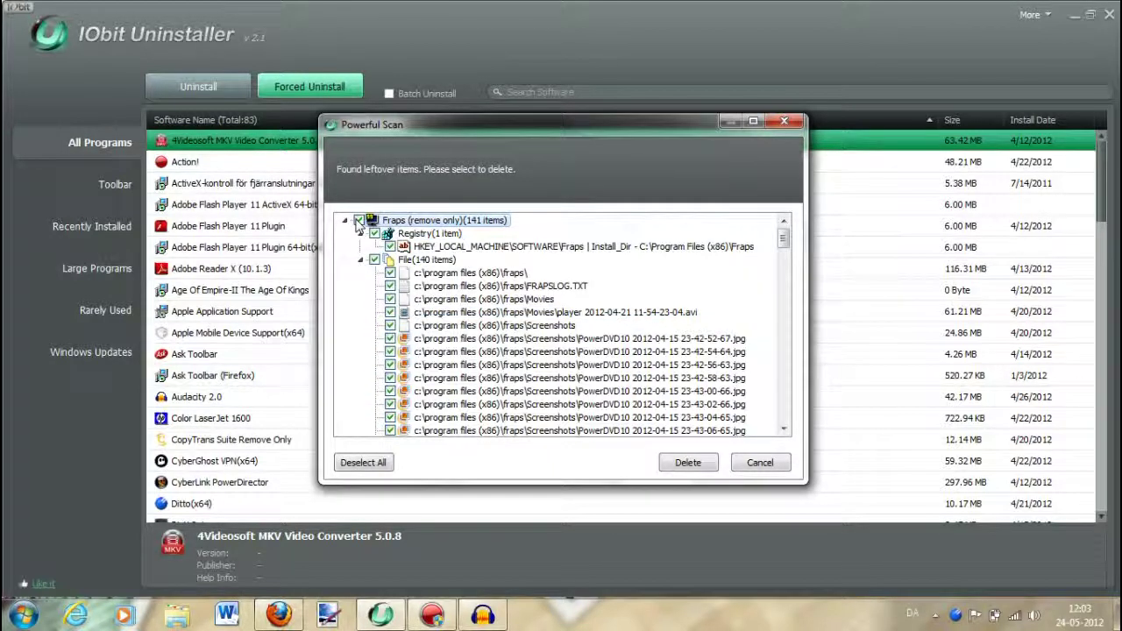
left_click(375, 234)
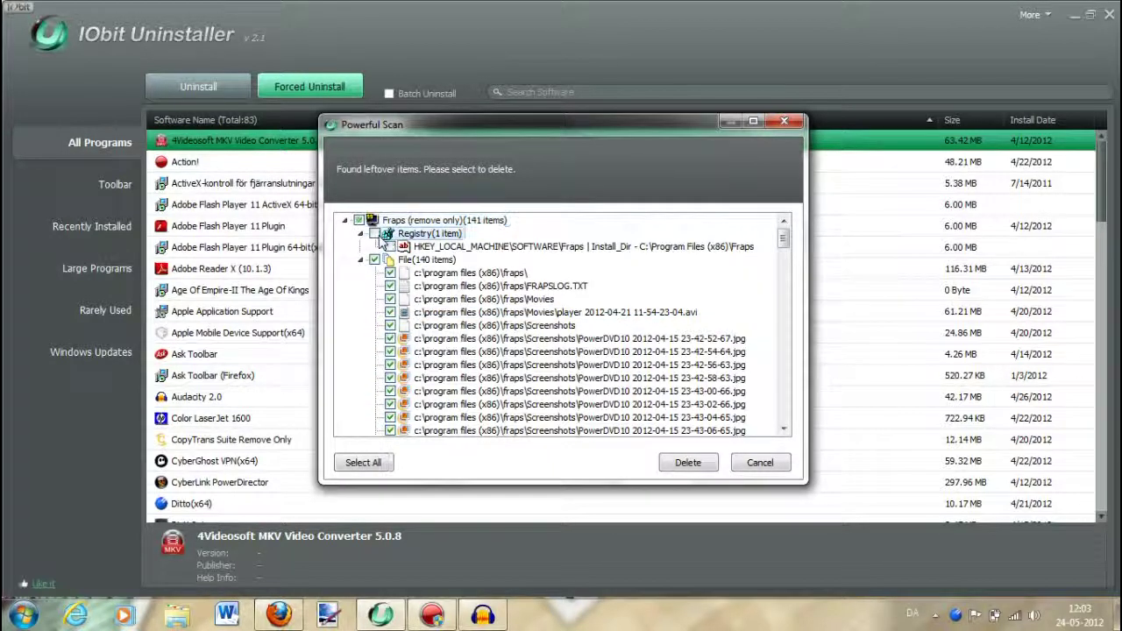
left_click(358, 221)
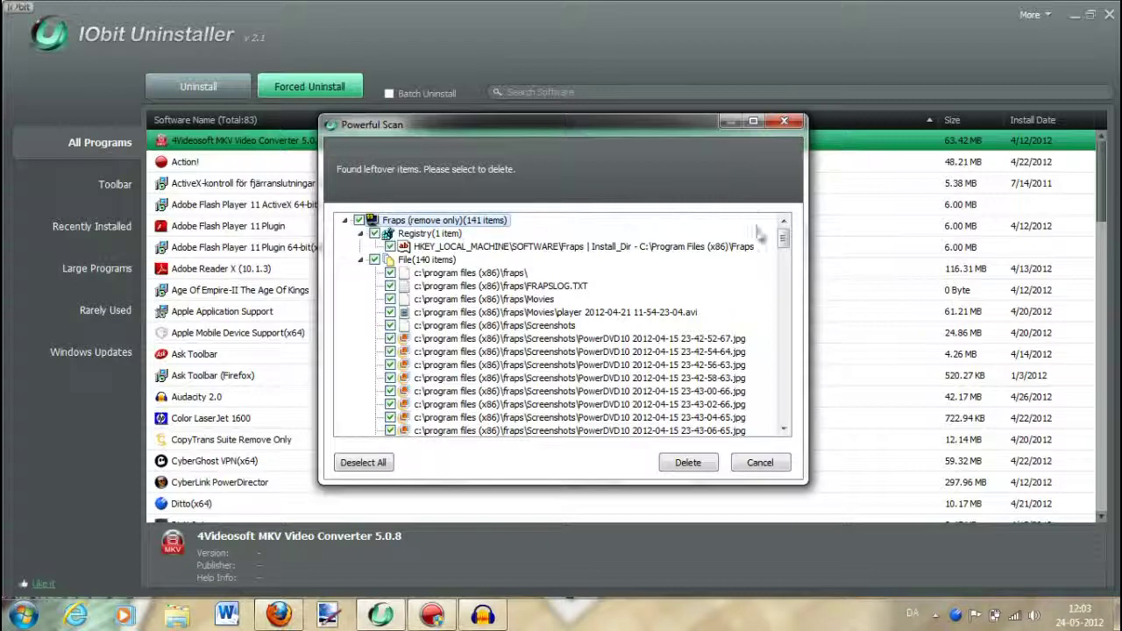
scroll(781, 253, "down", 15)
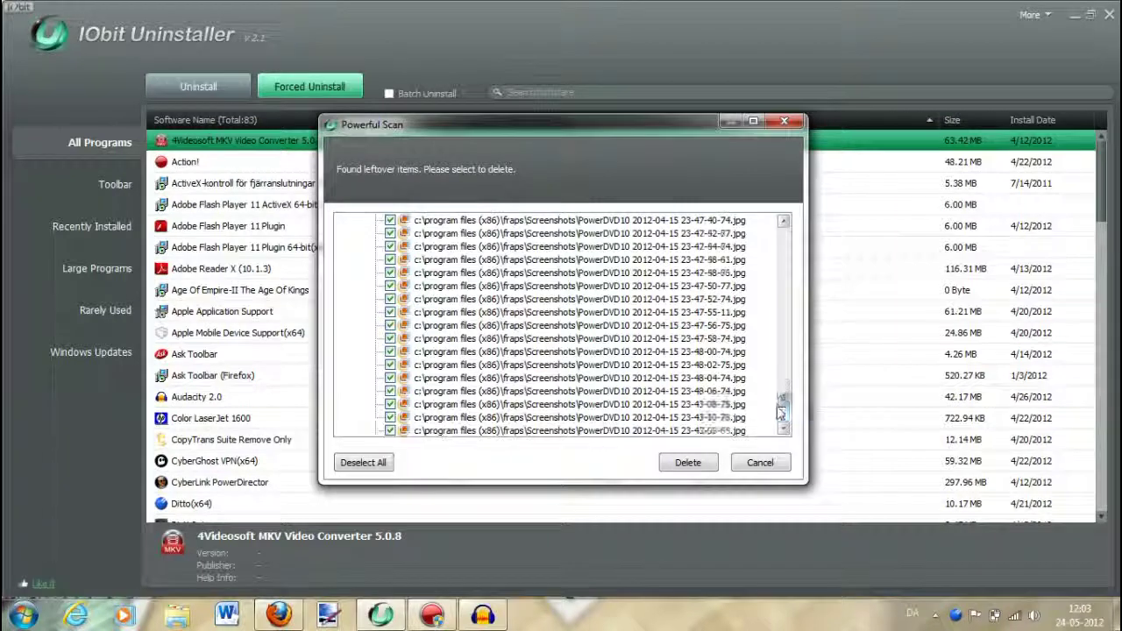
scroll(736, 392, "up", 15)
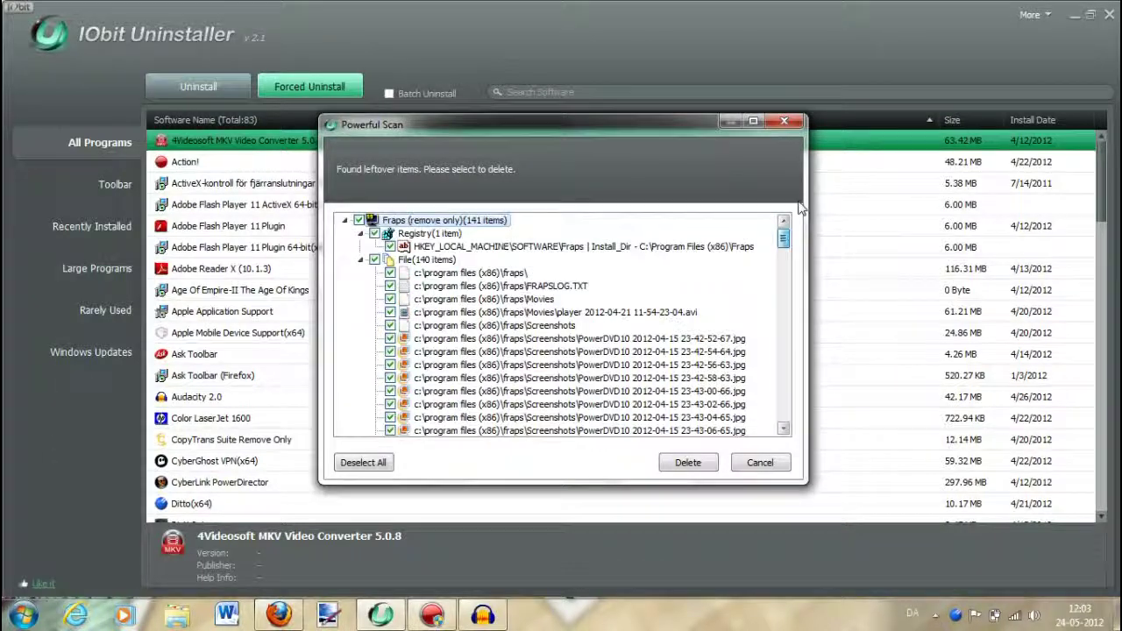
Delete the checked leftovers, confirm, minimise IObit Uninstaller and restore the Action! recorder
left_click(712, 472)
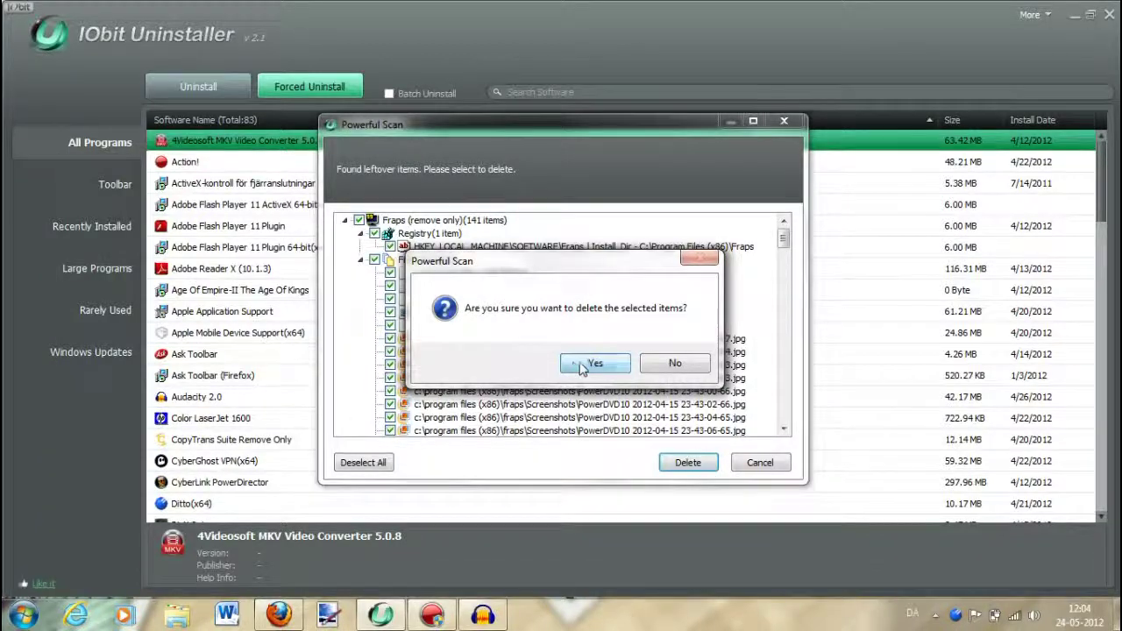
left_click(582, 368)
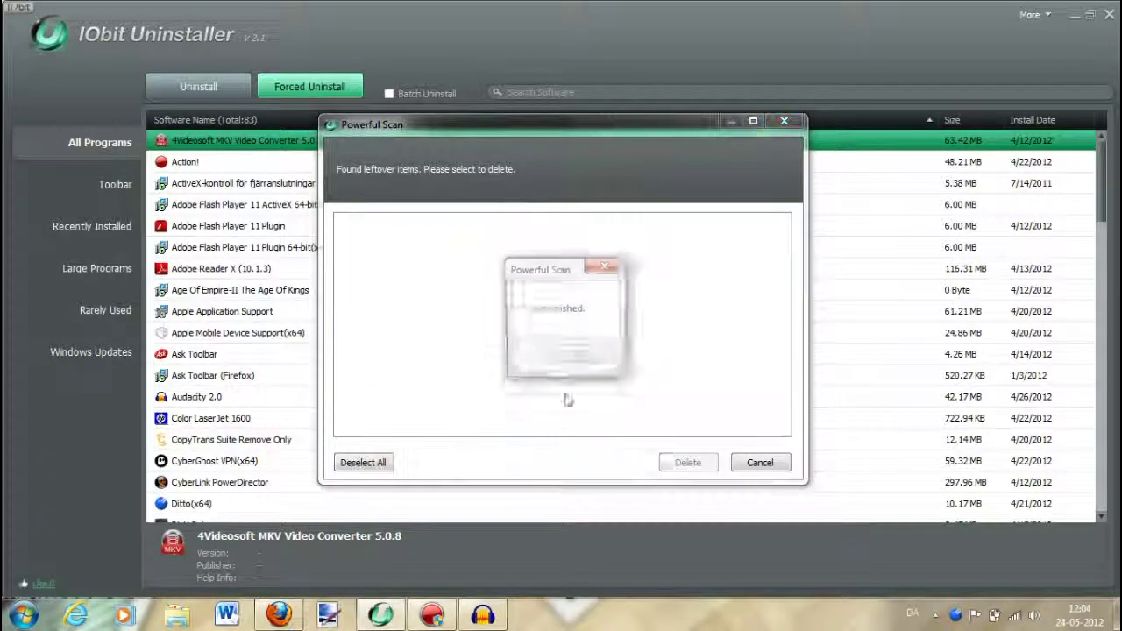
left_click(581, 361)
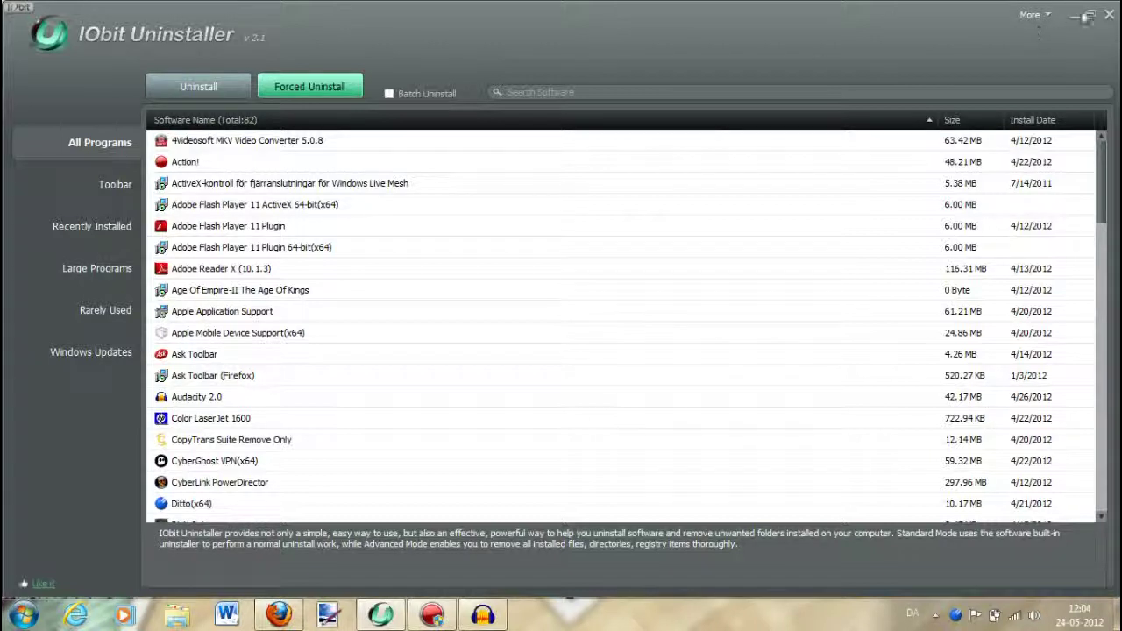
left_click(1080, 15)
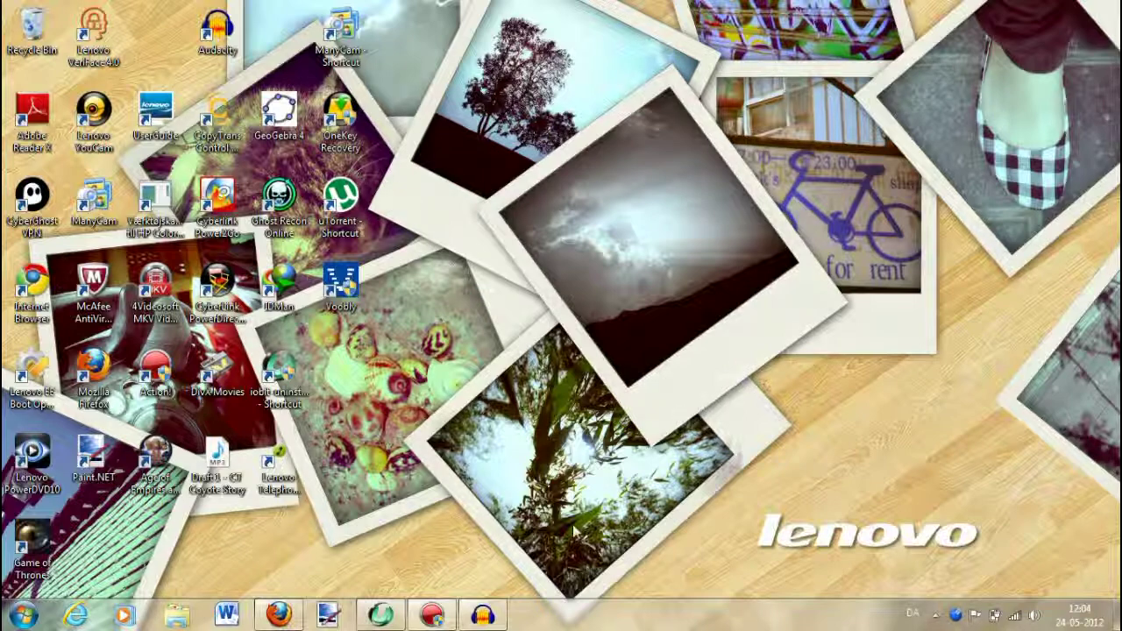
left_click(433, 616)
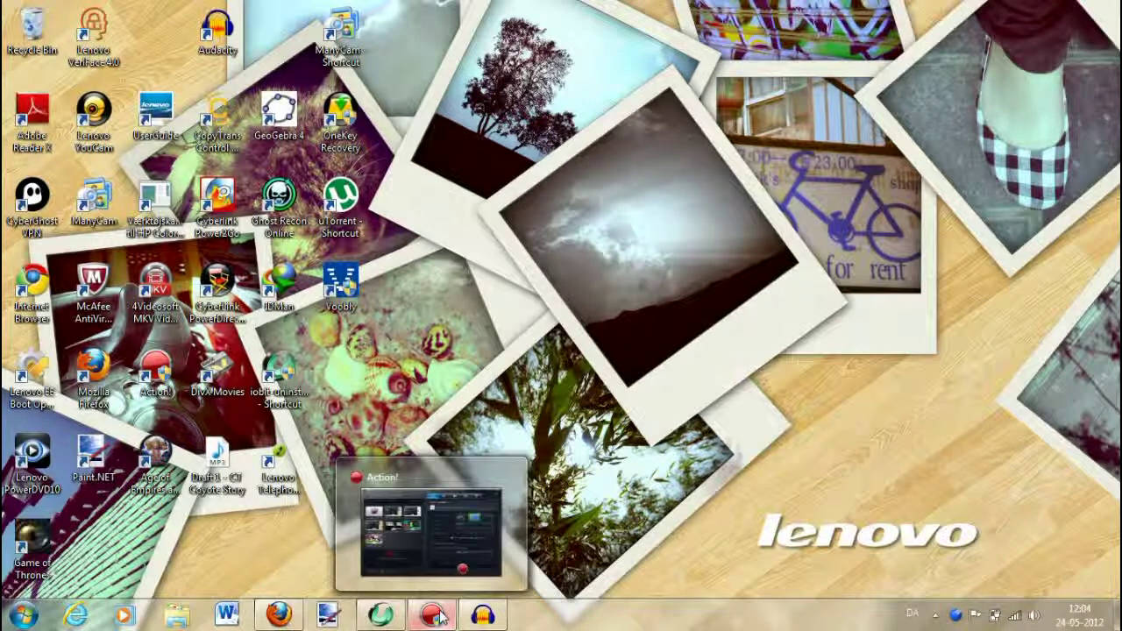